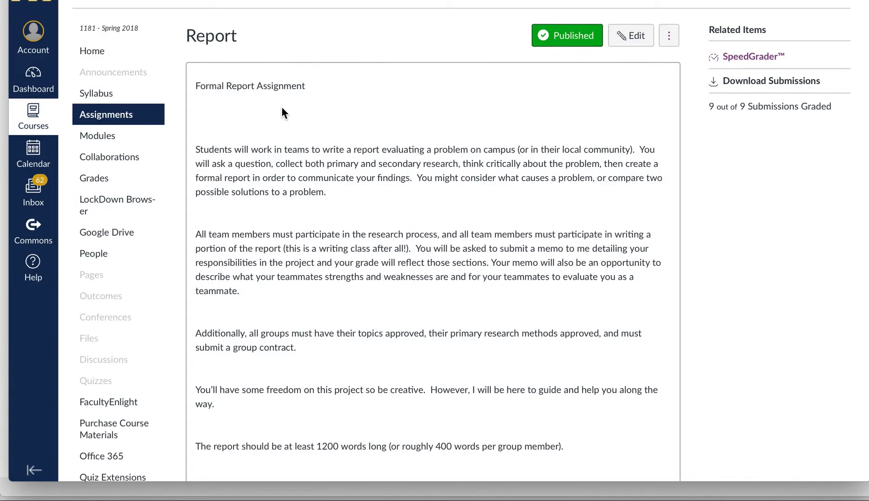
Add a new rubric to the Report assignment and retitle it from 'Some Rubric' to 'Report'.
scroll(282, 108, "down", 2)
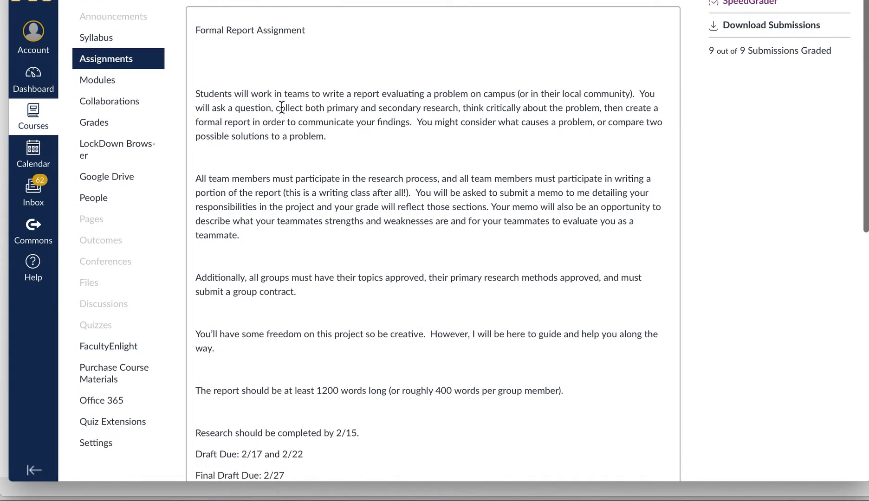
scroll(282, 108, "down", 10)
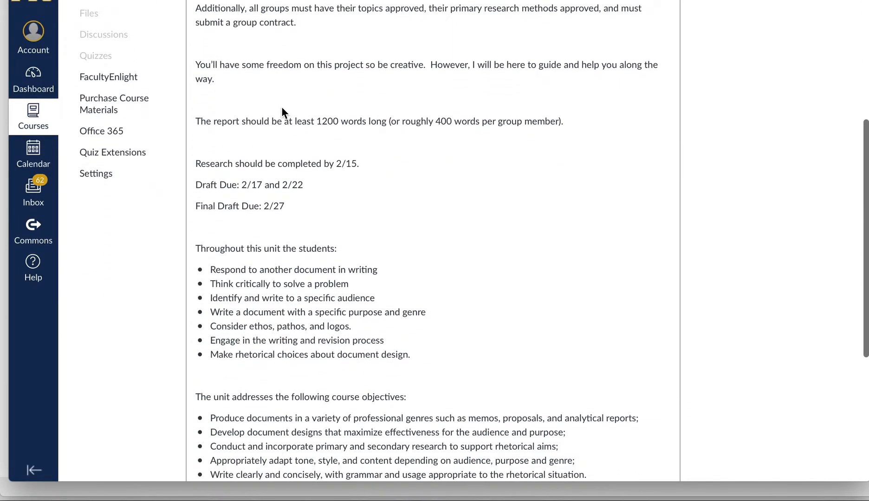
scroll(282, 108, "down", 8)
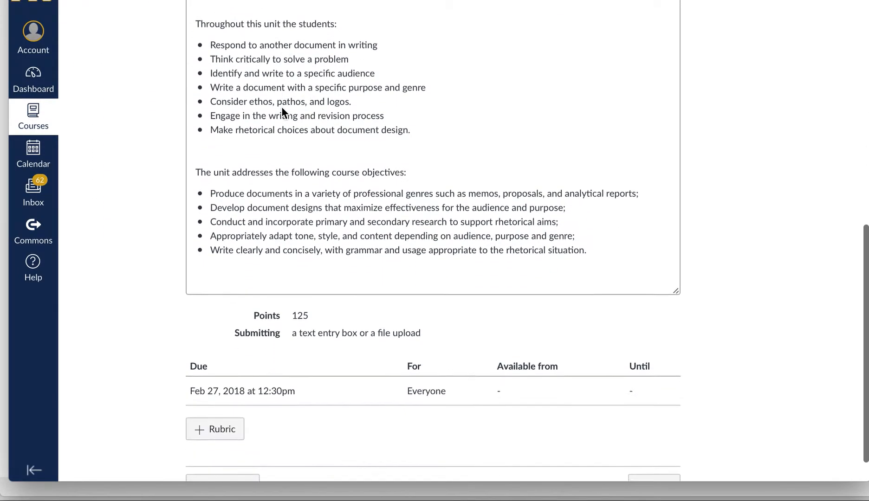
scroll(283, 111, "down", 2)
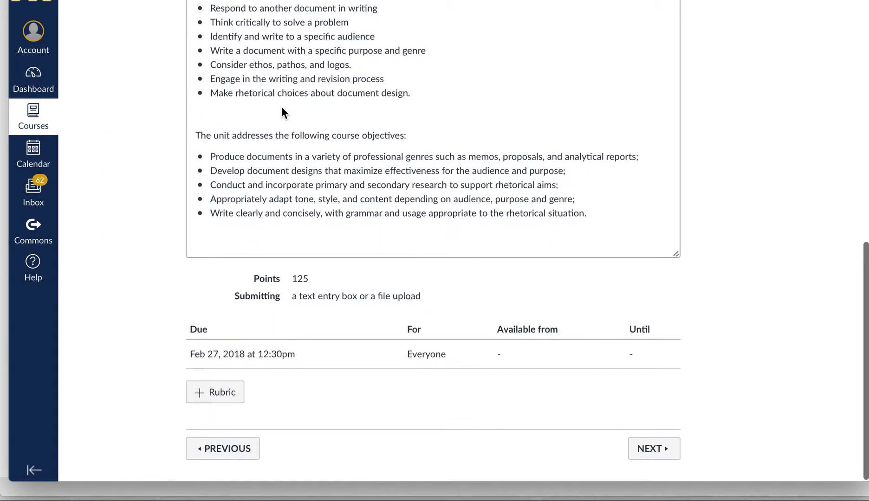
left_click(240, 398)
scroll(239, 395, "down", 5)
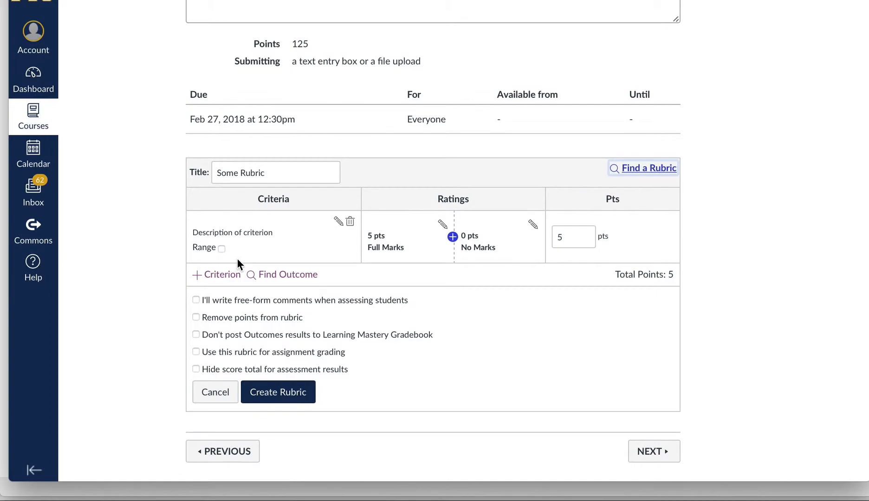
left_click_drag(274, 173, 216, 168)
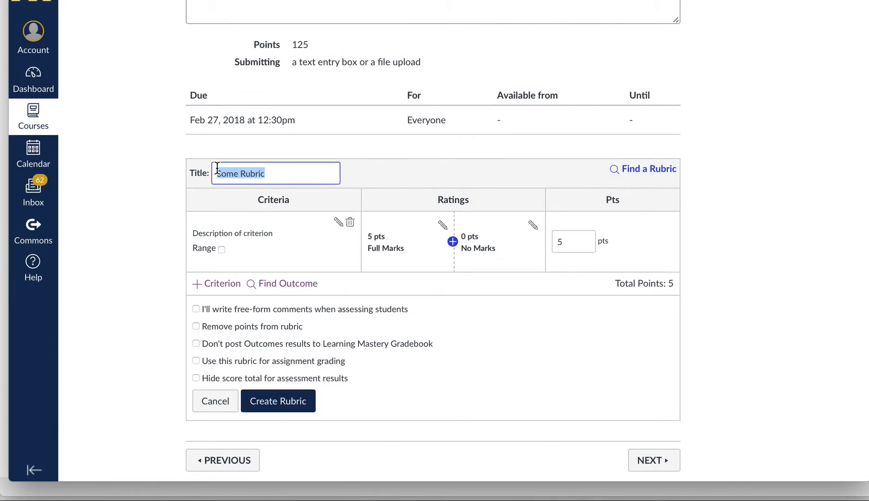
type("Report")
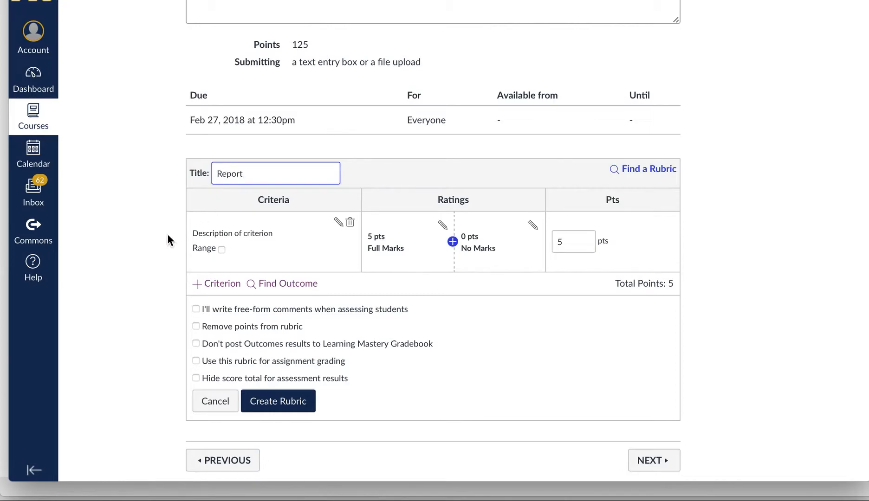
left_click(126, 265)
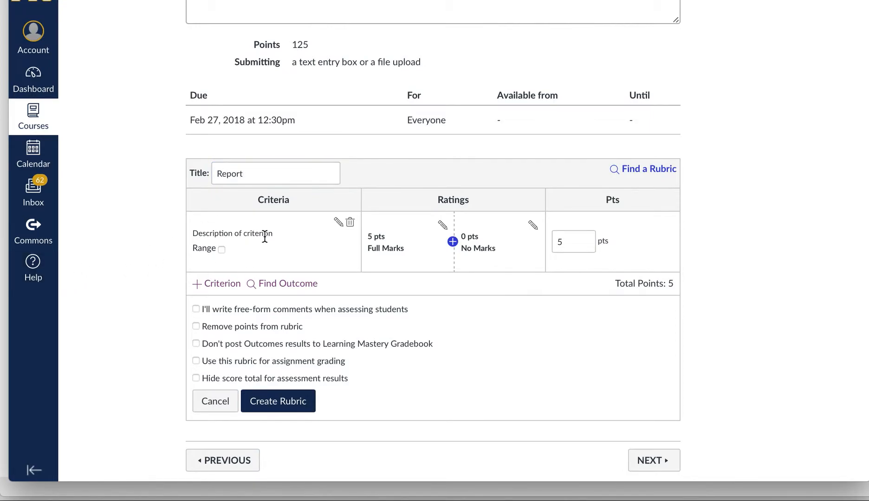
Rename the default criterion to 'Thesis' and paste in its long thesis description.
left_click(341, 225)
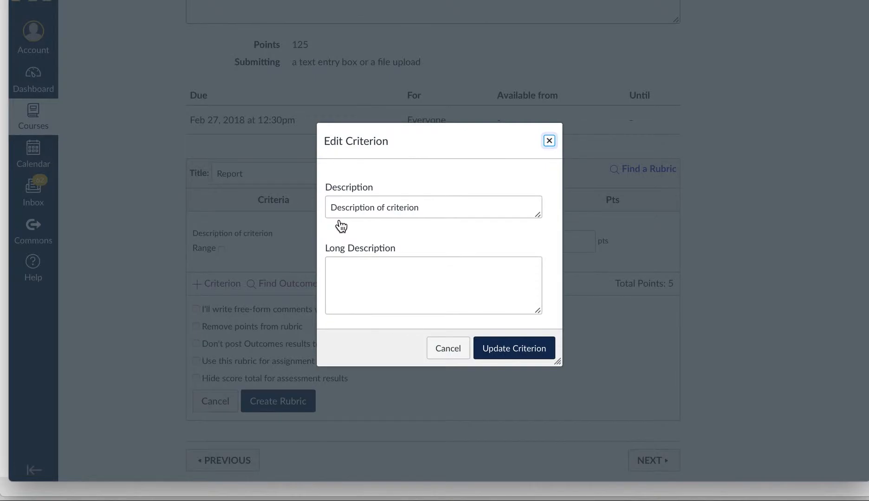
left_click_drag(427, 205, 283, 190)
type("Thesis")
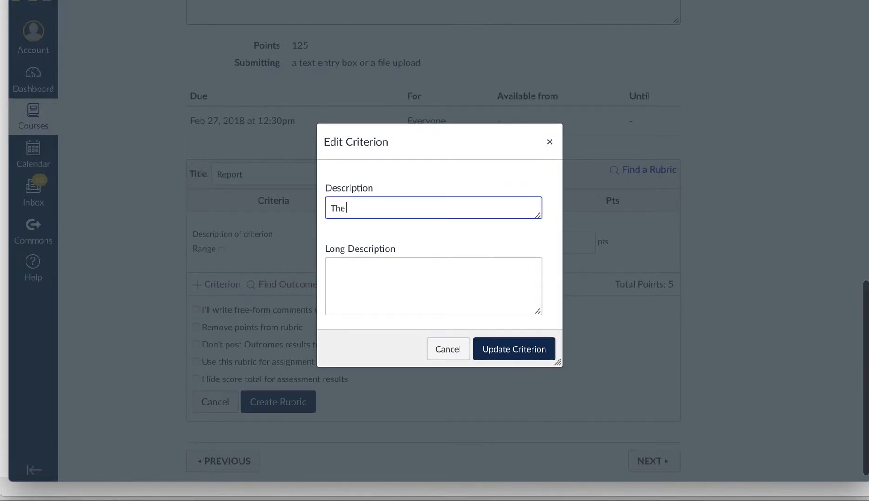
left_click(377, 296)
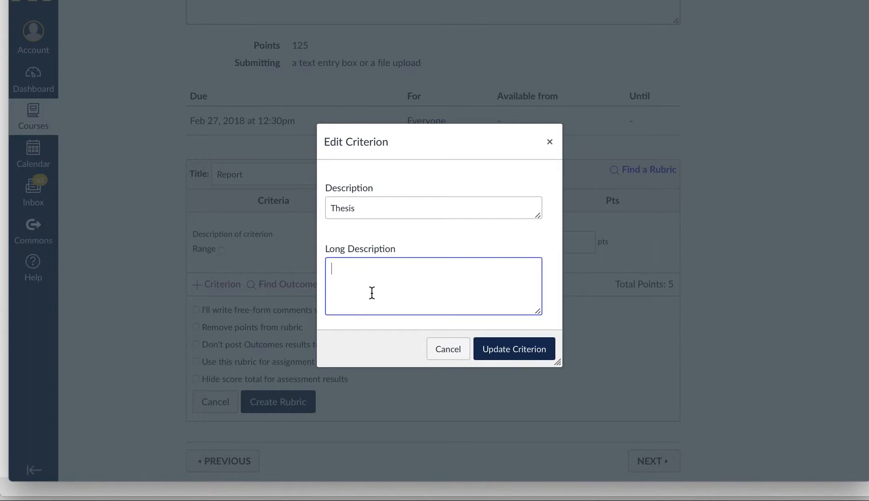
type("This paper has a clear thesis. The thesis is recognizable, and it argues a position. The whole paper supports the thesis.")
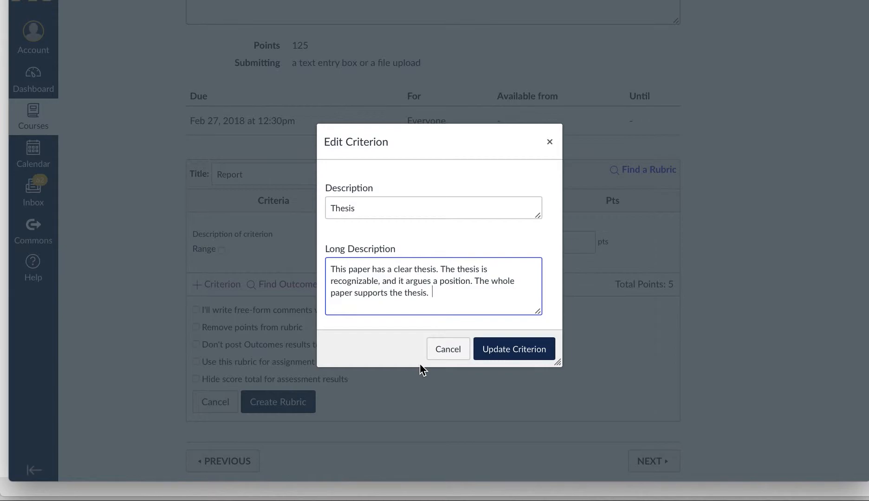
left_click(486, 355)
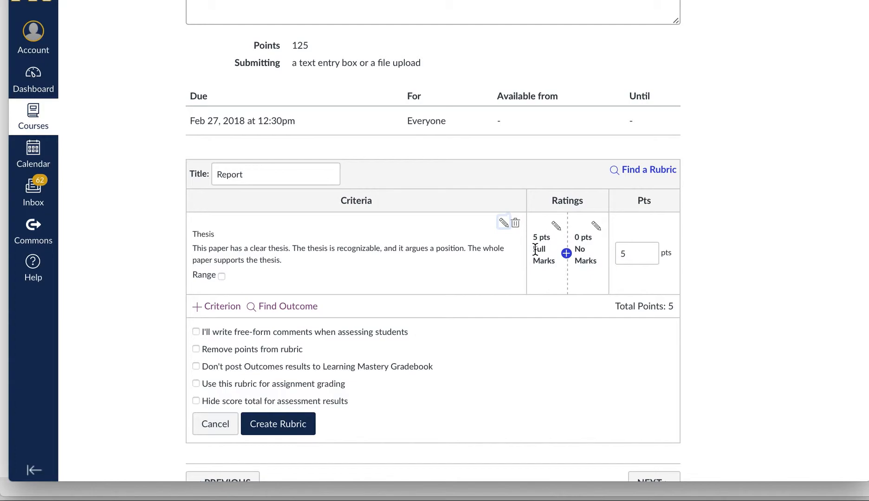
Insert a 'Half Marks' rating between Full Marks and No Marks on the Thesis criterion.
left_click(566, 254)
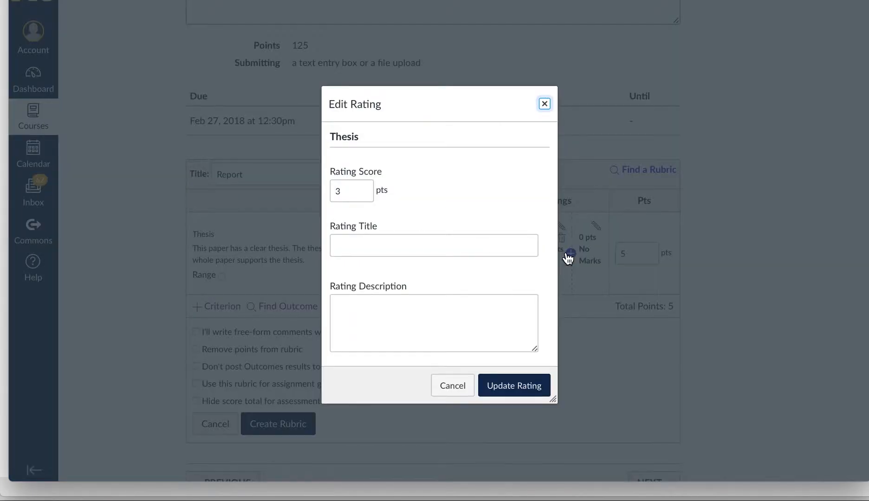
left_click(438, 239)
type("H")
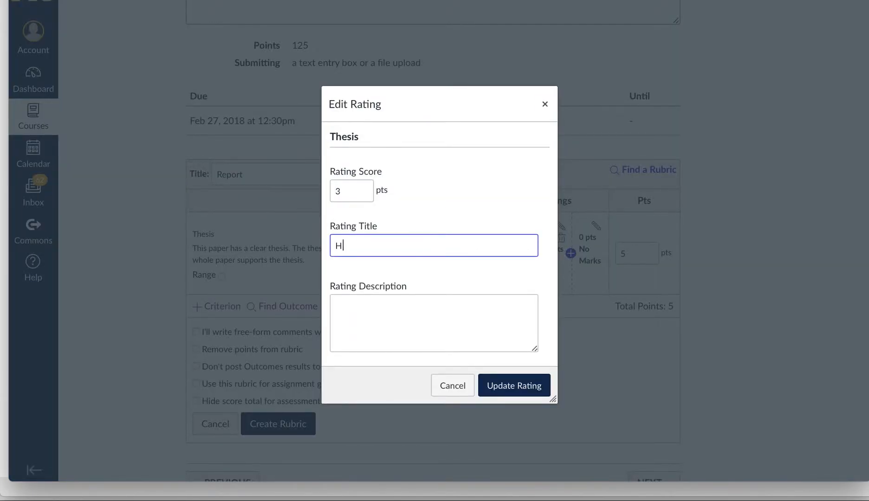
type("alf Marks")
left_click(520, 387)
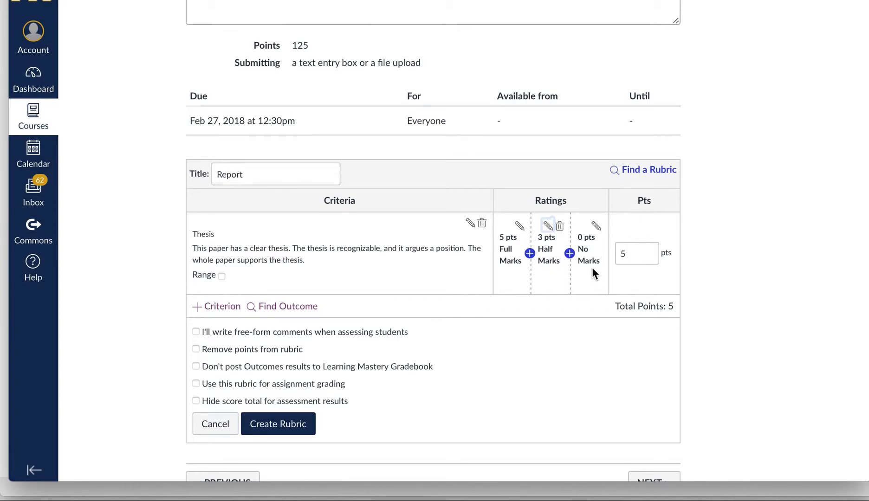
Keep the Thesis criterion worth 5 points after briefly entering 10.
left_click_drag(650, 254, 611, 254)
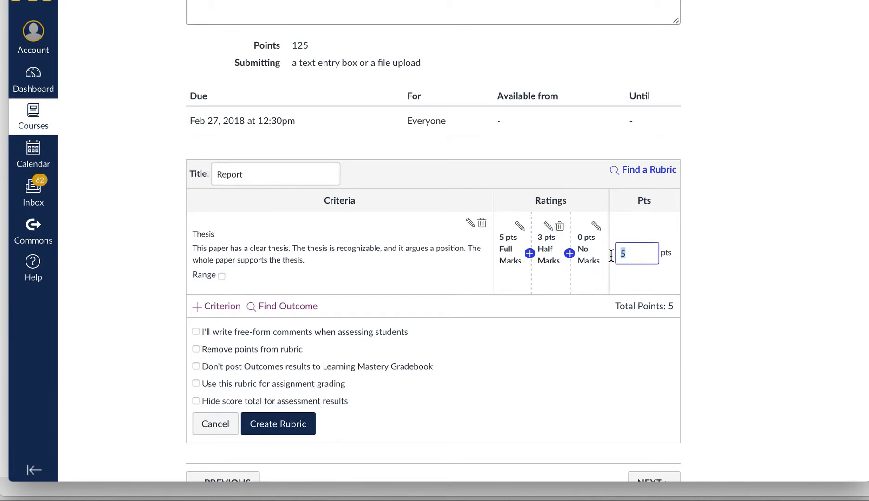
type("10")
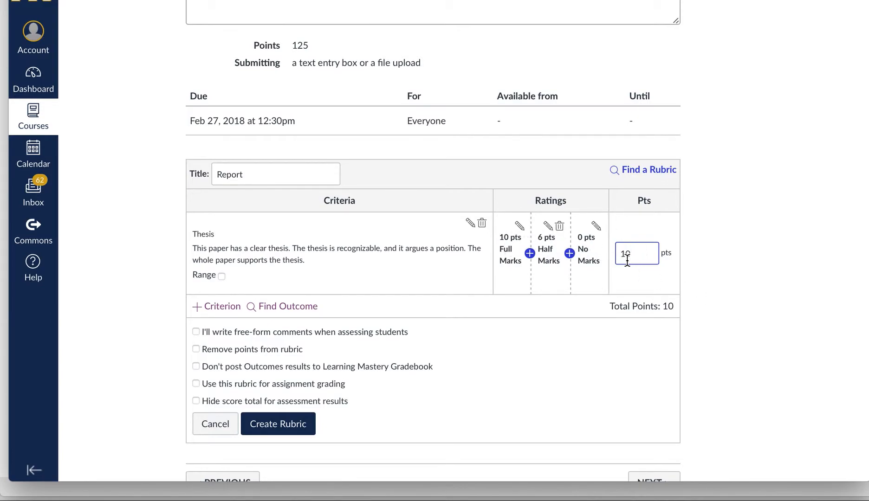
key("BackSpace")
key("BackSpace")
type("5")
left_click(705, 276)
left_click(224, 307)
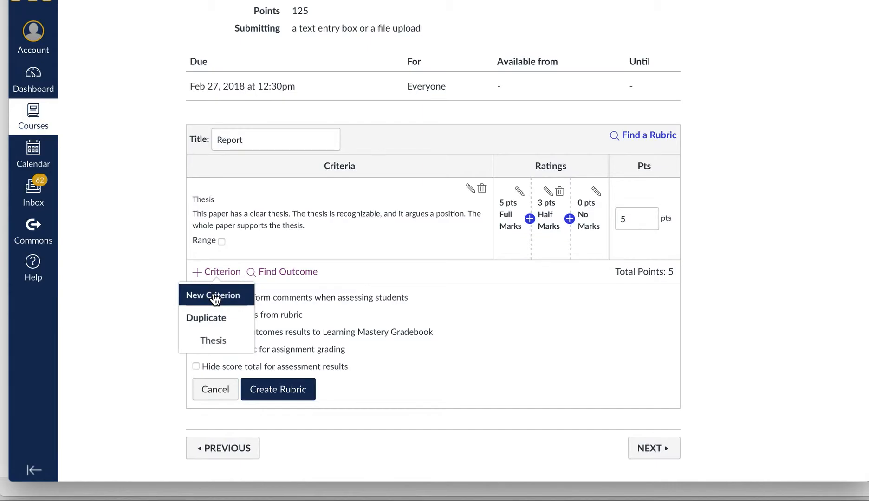
Add a new 'Organization' criterion with the description 'description here...'.
left_click(215, 299)
left_click(381, 204)
type("Org")
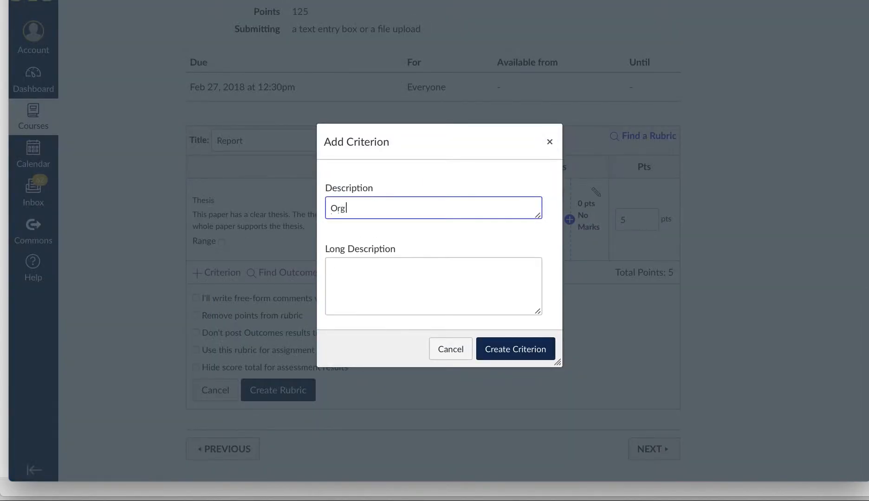
type("anization")
key("Tab")
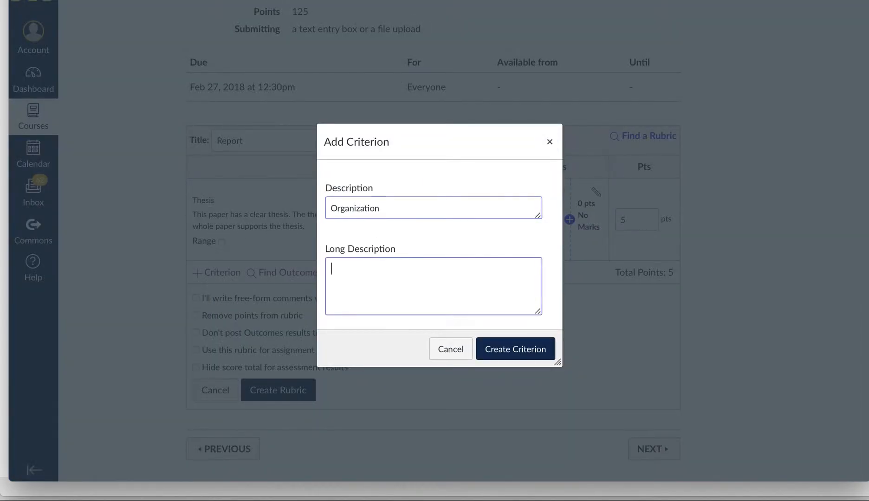
type("description ")
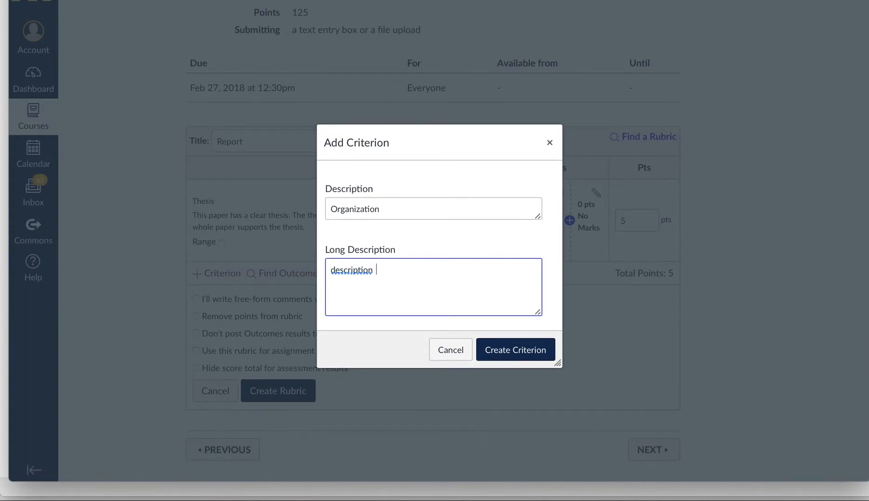
type("here...")
left_click(493, 352)
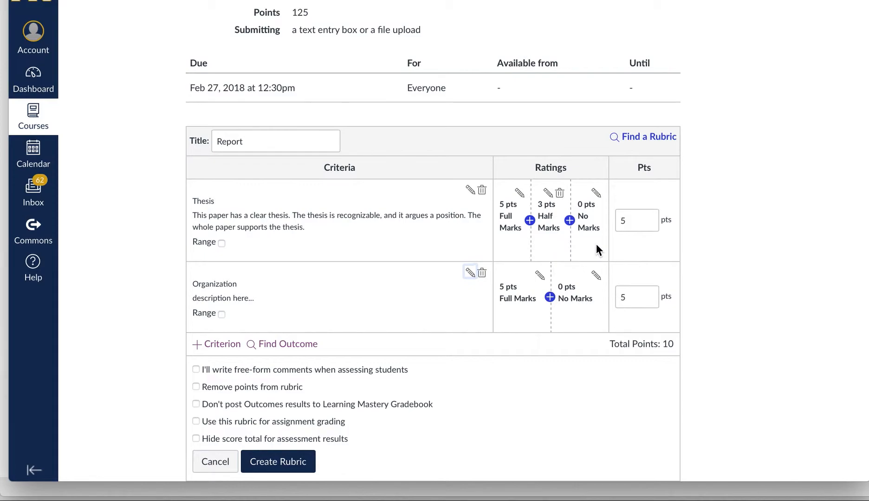
Set the Organization criterion to 10 points.
left_click(630, 297)
double_click(630, 297)
type("10")
left_click(664, 363)
scroll(631, 311, "down", 1)
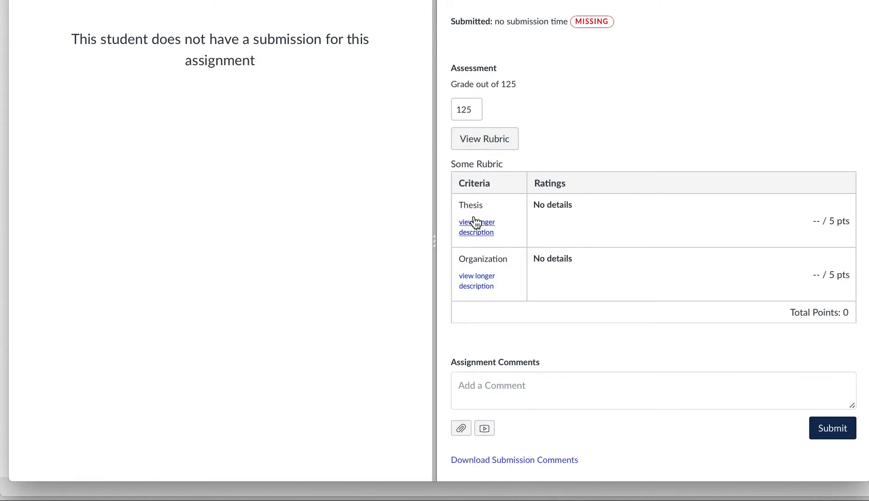
left_click(486, 144)
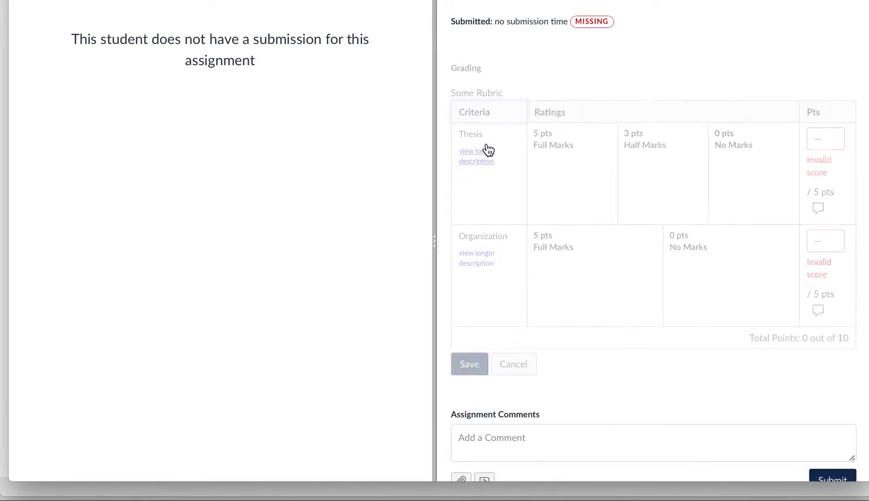
left_click(571, 186)
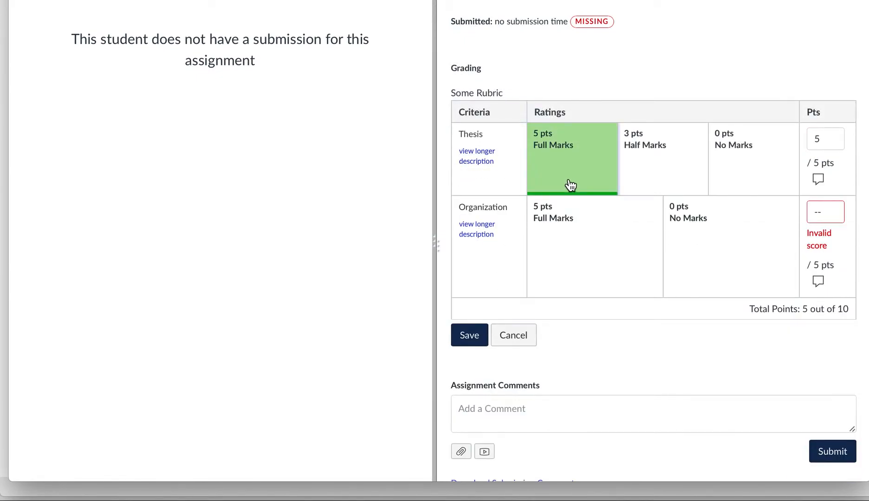
left_click(631, 255)
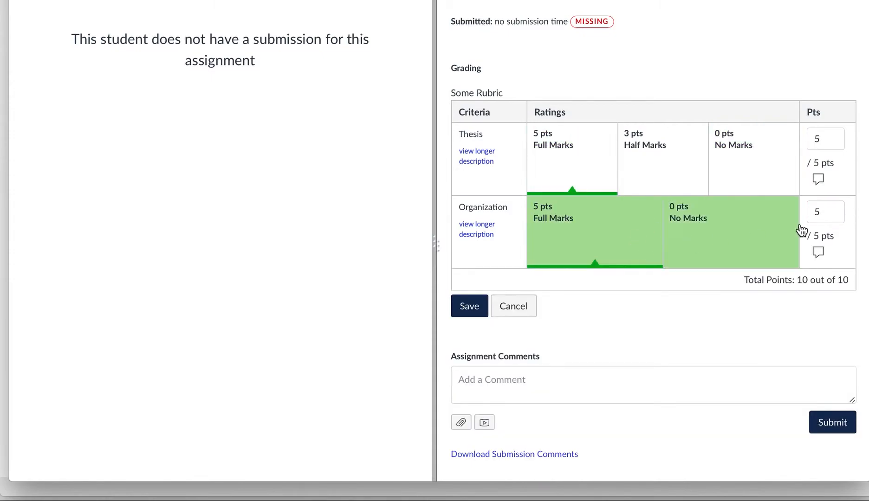
left_click(680, 165)
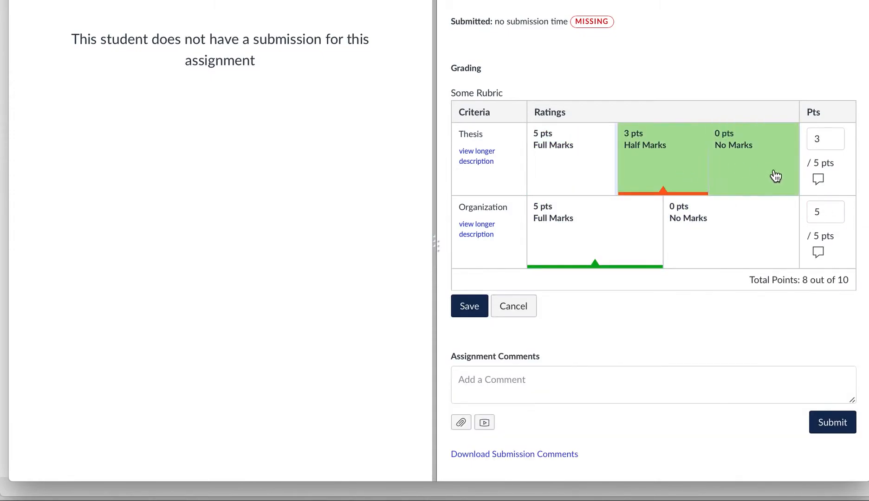
left_click(817, 182)
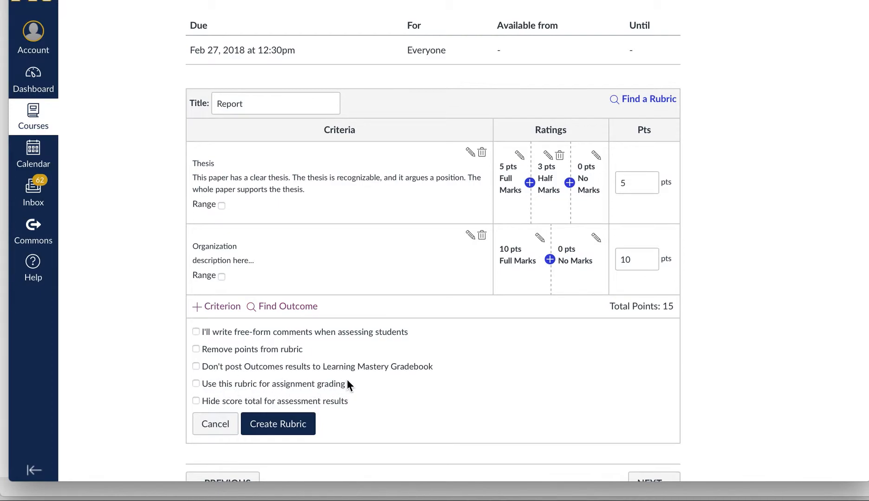
Tick 'Use this rubric for assignment grading' on the Report rubric.
left_click(196, 383)
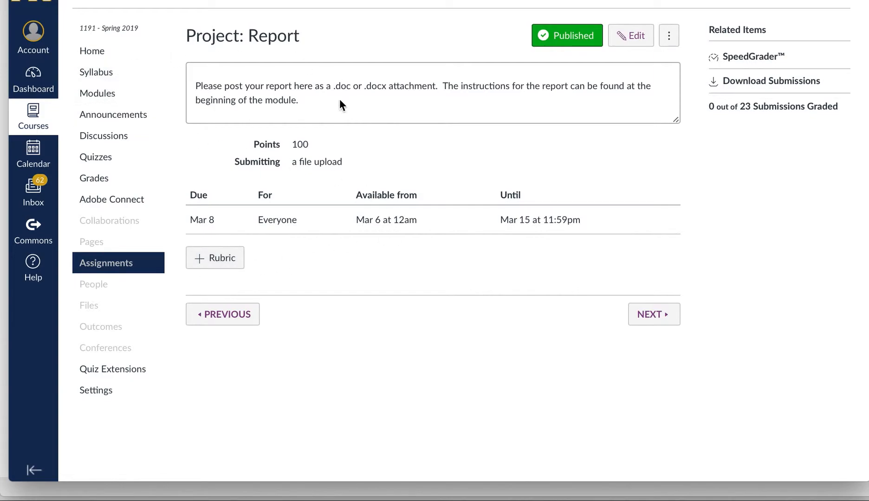
Start a new rubric for Project: Report titled 'Report'.
left_click(210, 263)
scroll(301, 352, "down", 2)
left_click_drag(273, 232, 159, 223)
type("Report")
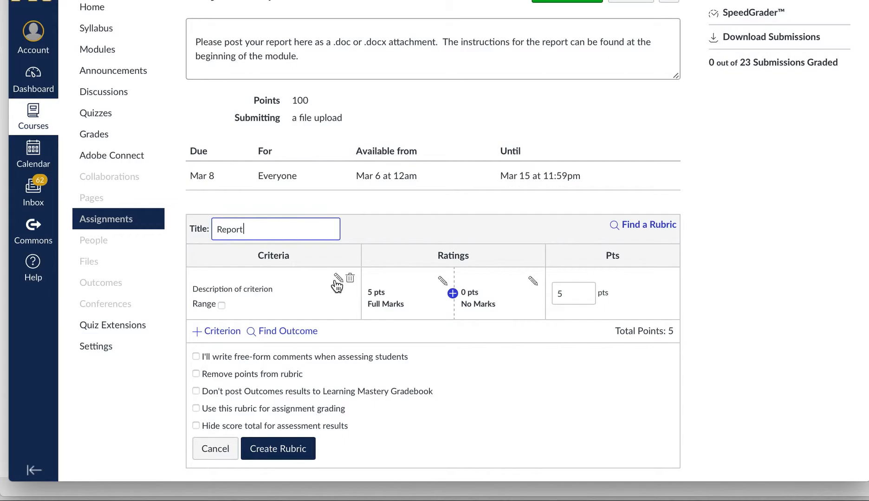
Rename the first criterion to 'Thesis' and paste in its long description.
left_click(338, 278)
left_click_drag(405, 207, 156, 208)
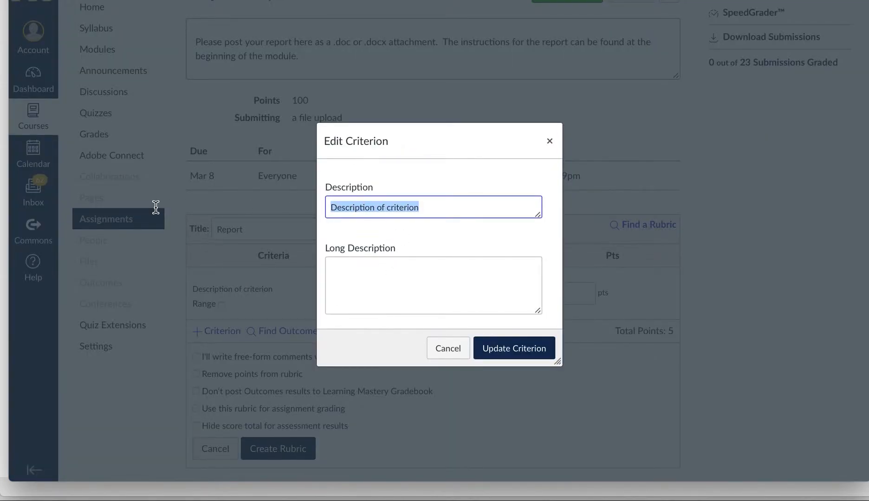
type("Thesis")
left_click(353, 290)
type("This paper has a clear thesis. The thesis is recognizable, and it argues a position. The whole paper supports the thesis.")
left_click(510, 356)
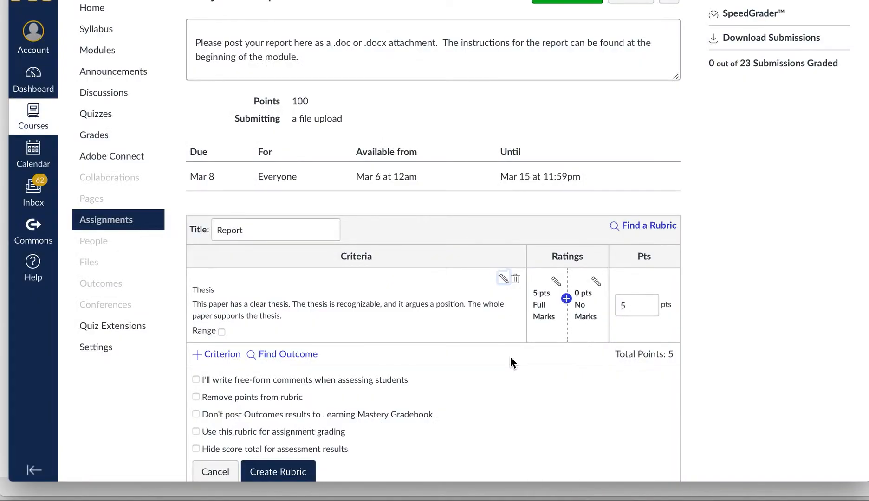
Add a new 'Organization' criterion with the description 'description here...'.
scroll(389, 408, "down", 2)
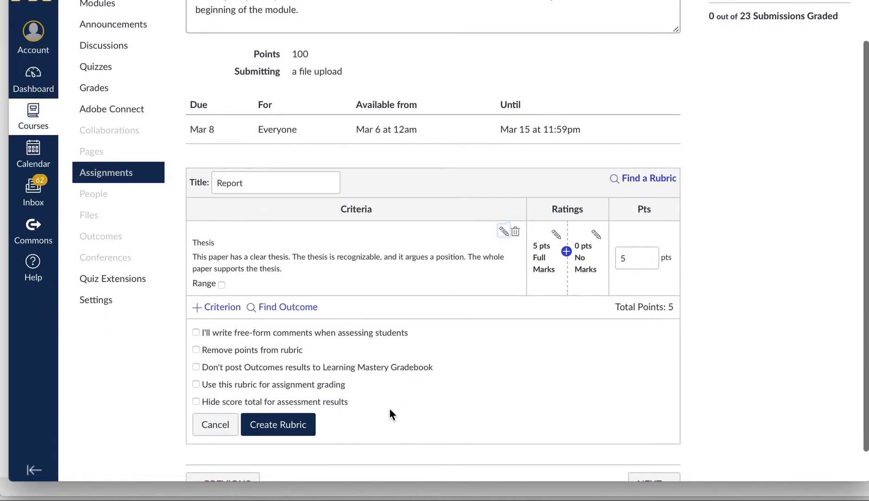
left_click(226, 308)
left_click(224, 423)
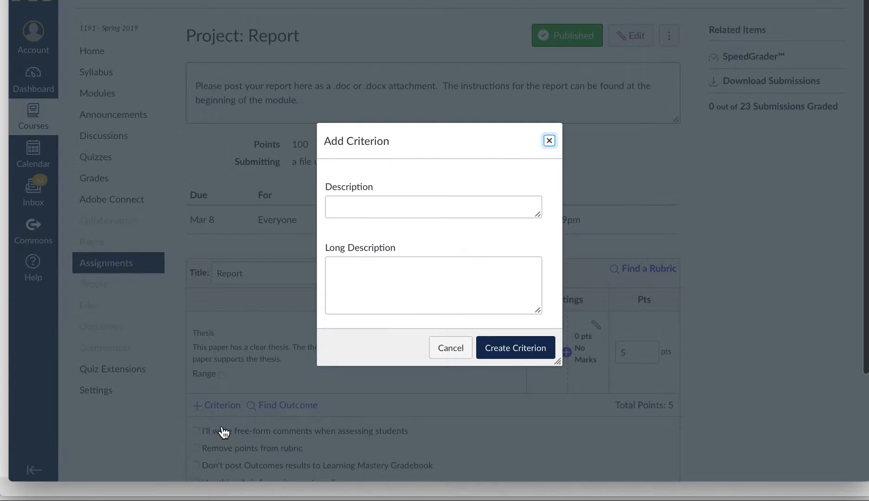
scroll(223, 430, "down", 3)
left_click(417, 74)
type("Organization")
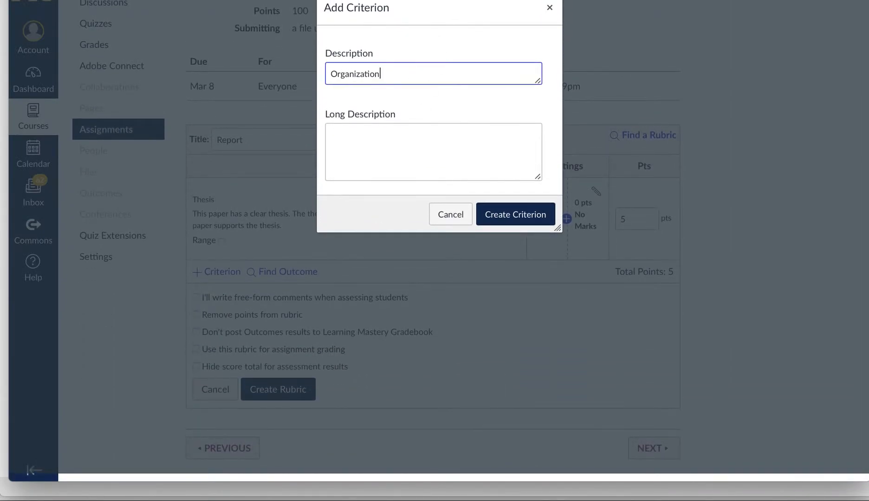
key("Tab")
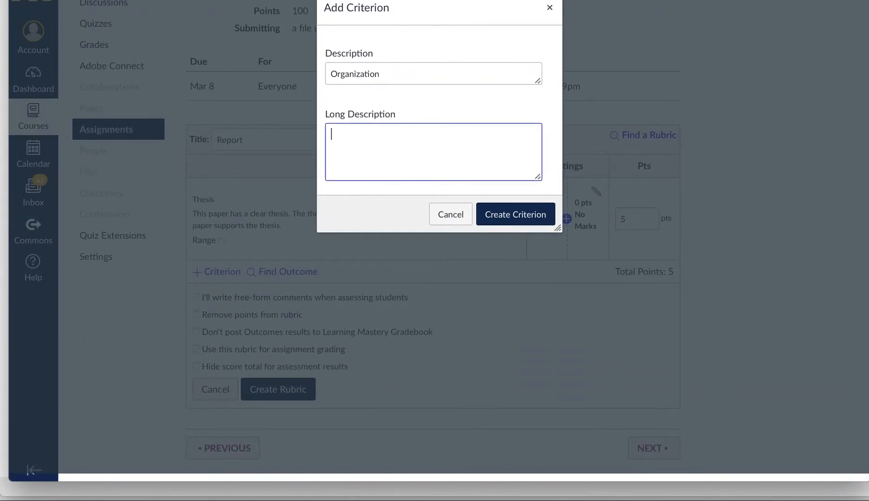
type("description here...")
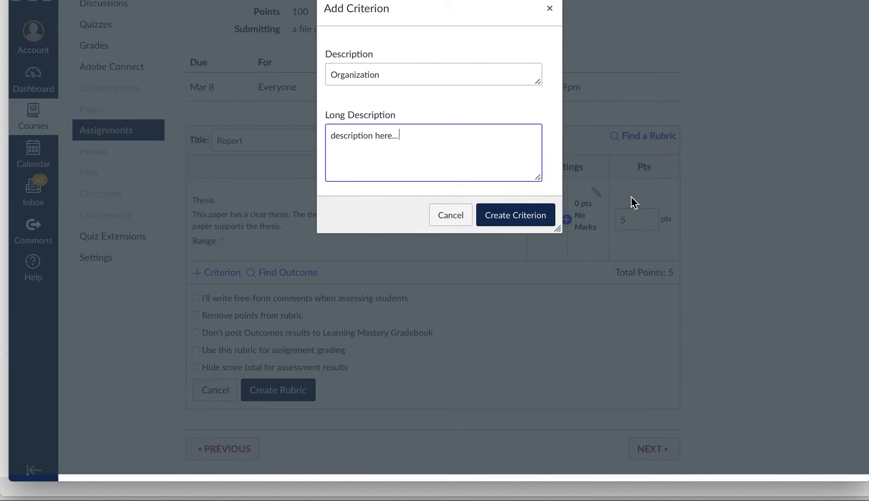
left_click(533, 218)
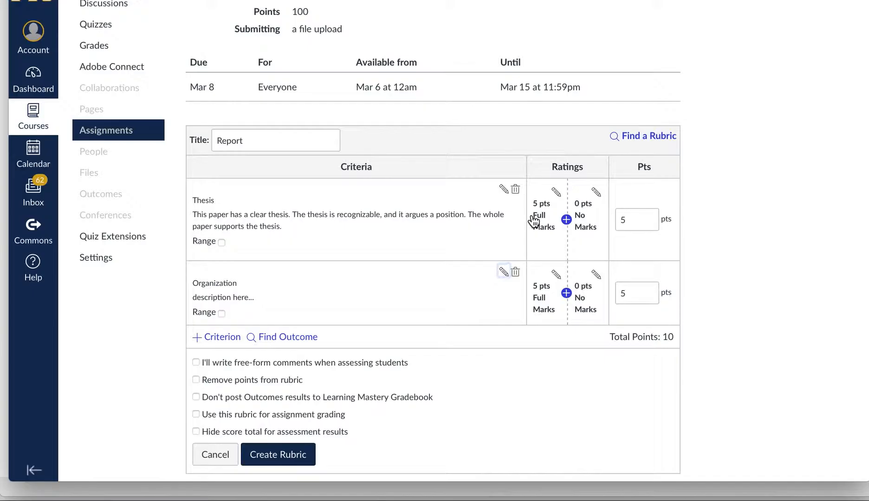
Set the Organization criterion to 10 points, totalling 15.
left_click(640, 288)
type("10")
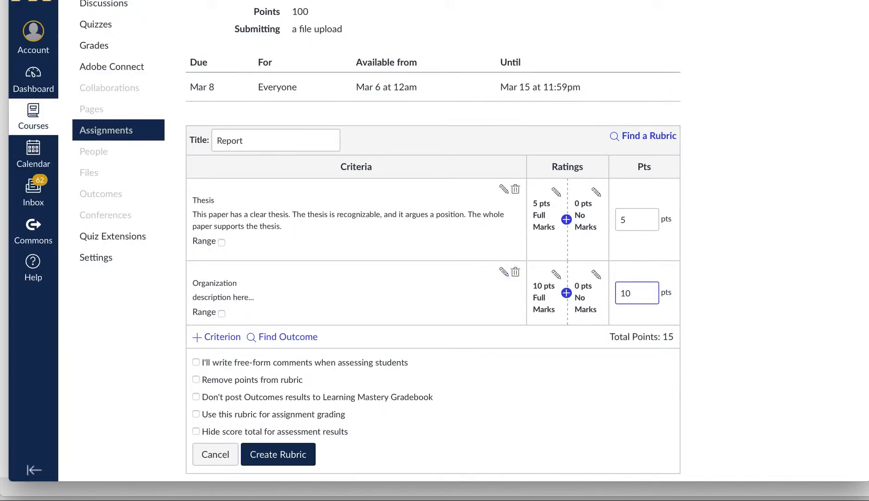
left_click(479, 440)
Enable assignment grading and free-form comments for the Report rubric.
left_click(196, 415)
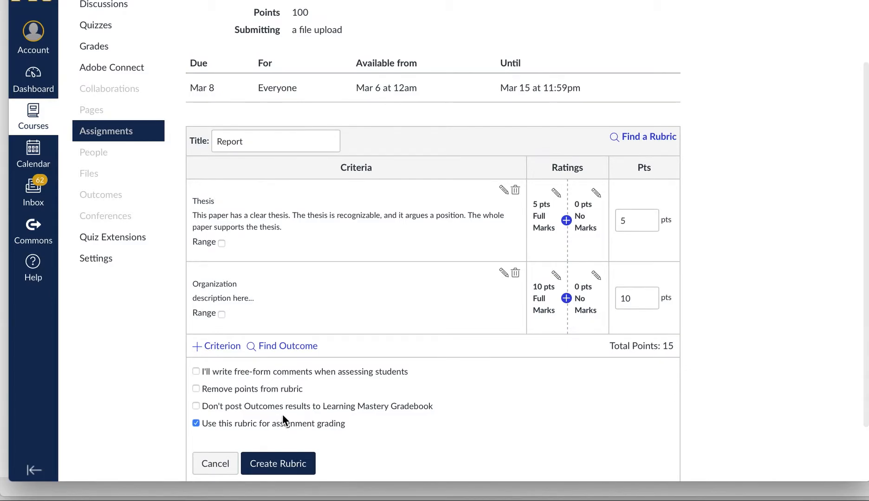
left_click(196, 372)
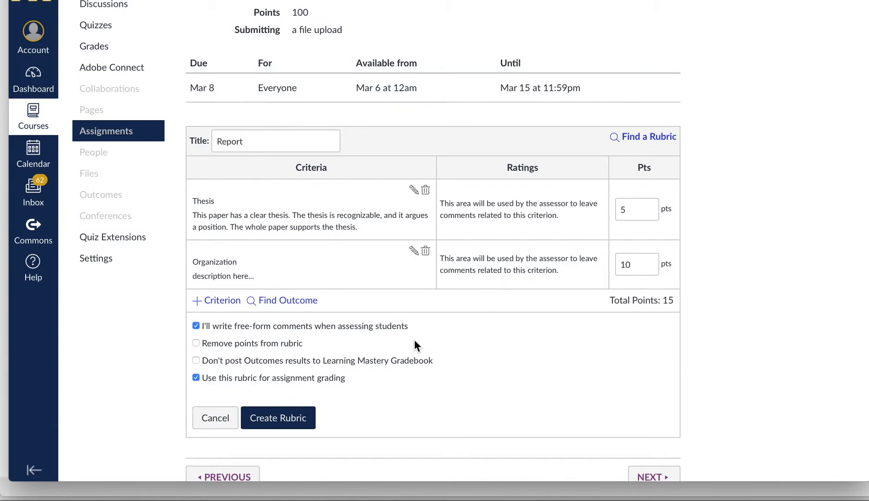
scroll(413, 338, "down", 1)
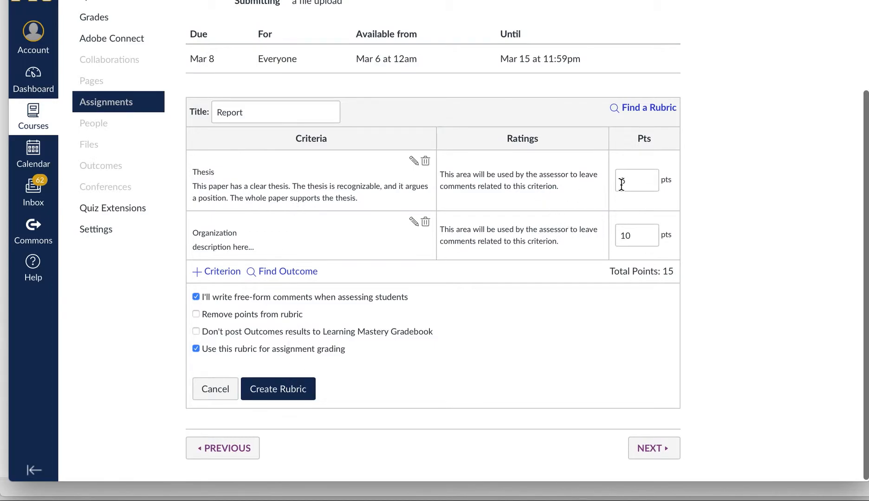
mouse_move(609, 271)
left_mouse_down()
mouse_move(659, 272)
mouse_move(608, 268)
left_mouse_up()
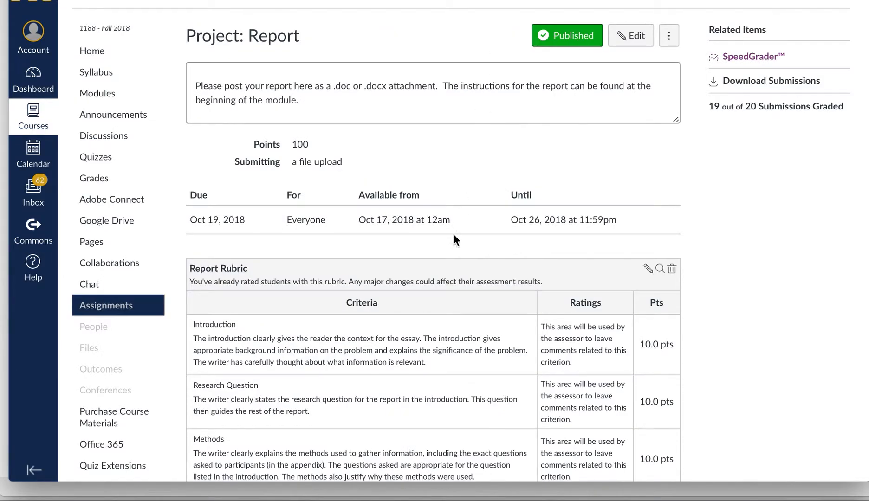
Scroll through the Fall 2018 Report Rubric's ten 10-point criteria, Introduction to Overall.
scroll(454, 235, "down", 5)
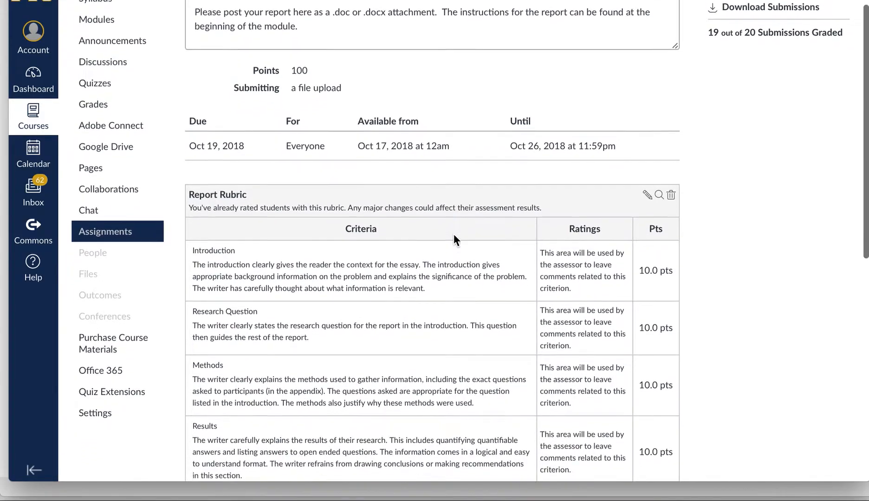
scroll(454, 234, "down", 4)
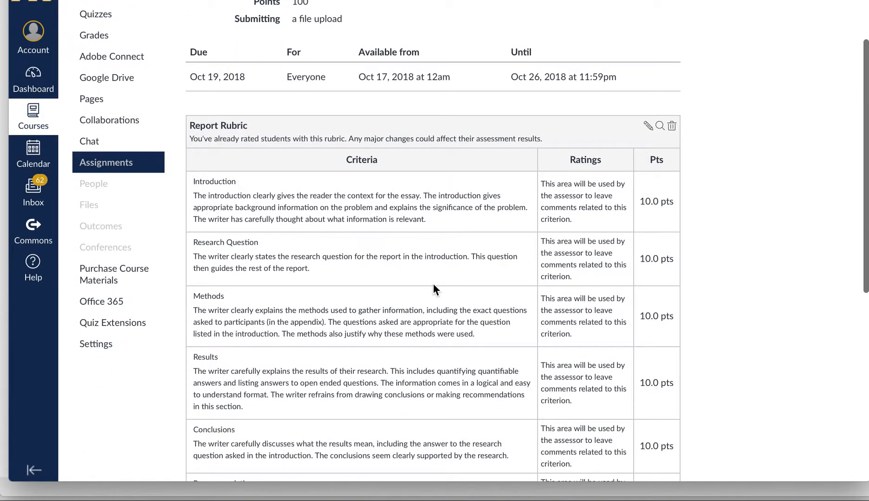
scroll(433, 284, "up", 10)
scroll(341, 166, "down", 7)
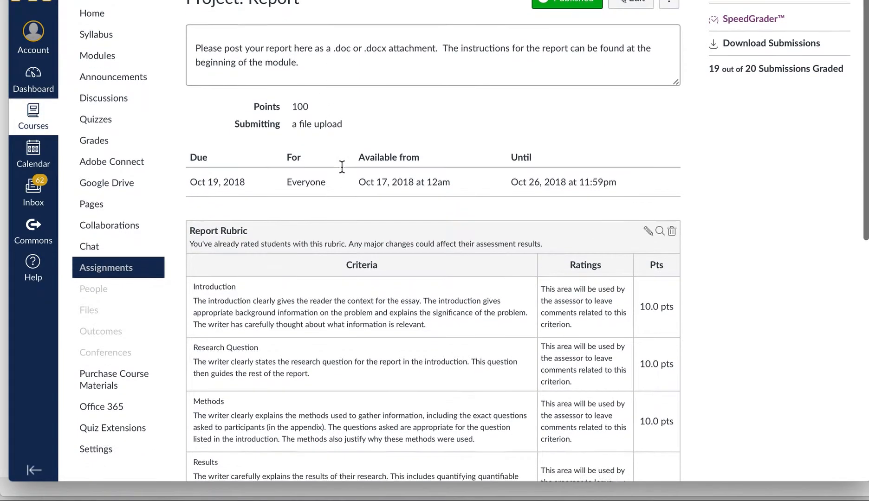
scroll(341, 166, "down", 3)
scroll(352, 265, "down", 3)
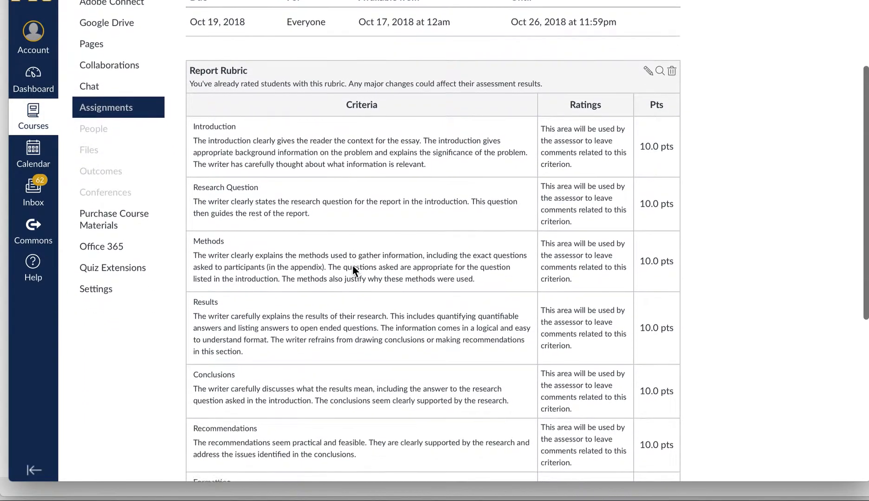
scroll(352, 265, "down", 6)
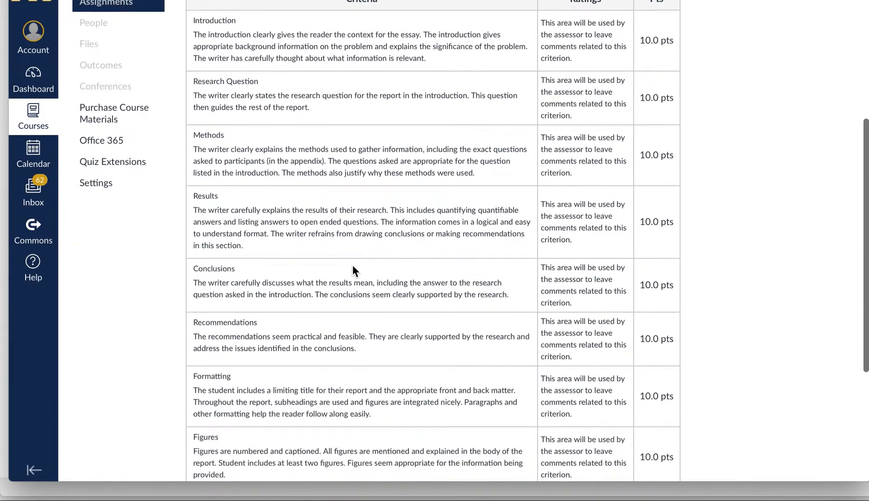
scroll(352, 265, "down", 10)
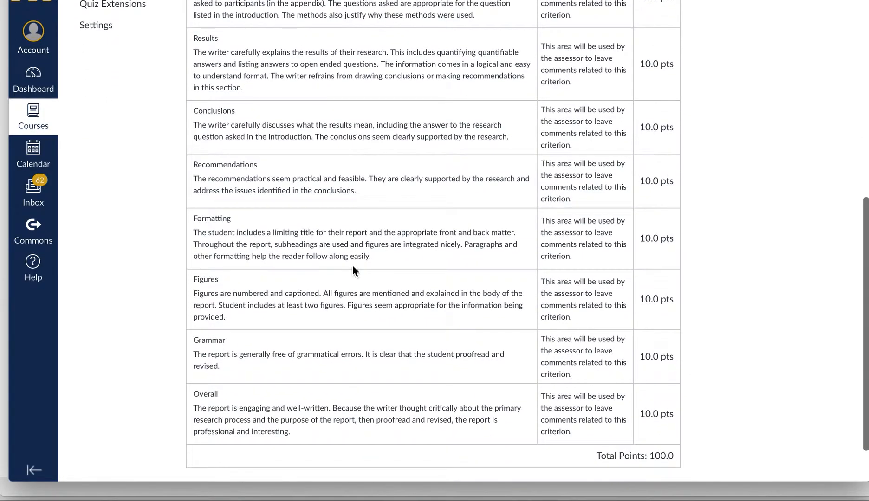
scroll(352, 269, "up", 20)
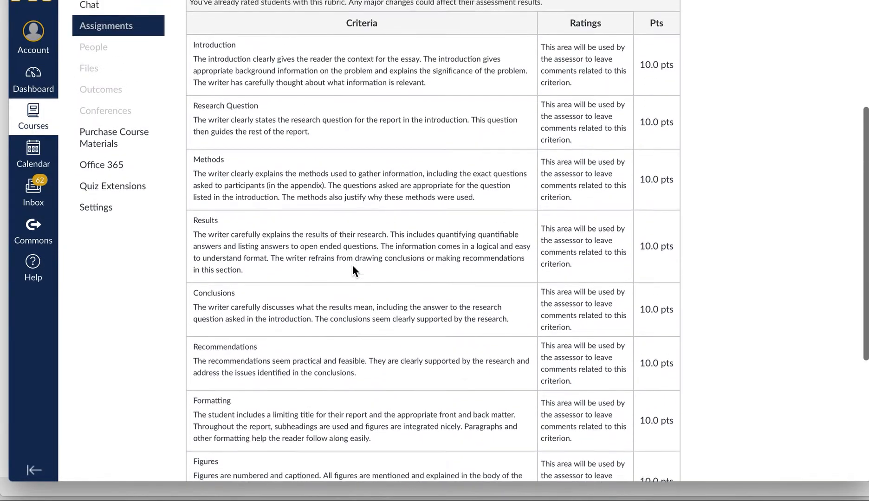
scroll(352, 264, "up", 3)
scroll(353, 265, "down", 14)
scroll(352, 266, "down", 10)
scroll(352, 266, "up", 20)
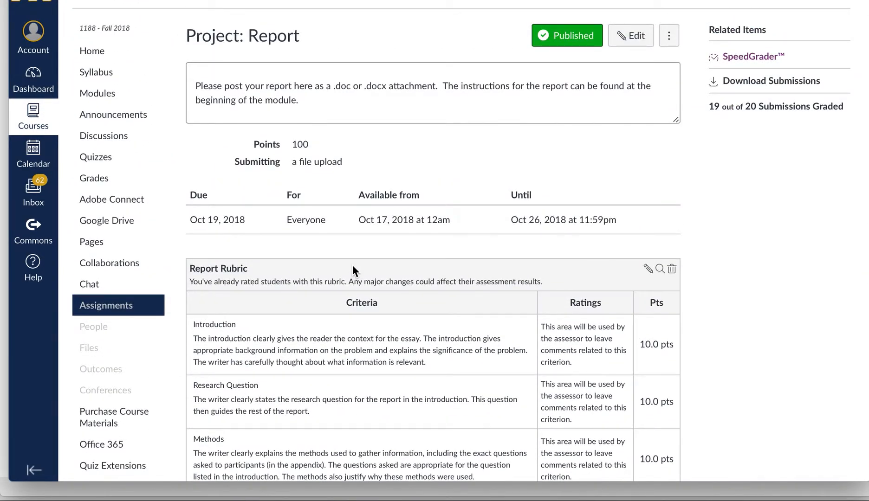
left_click(751, 58)
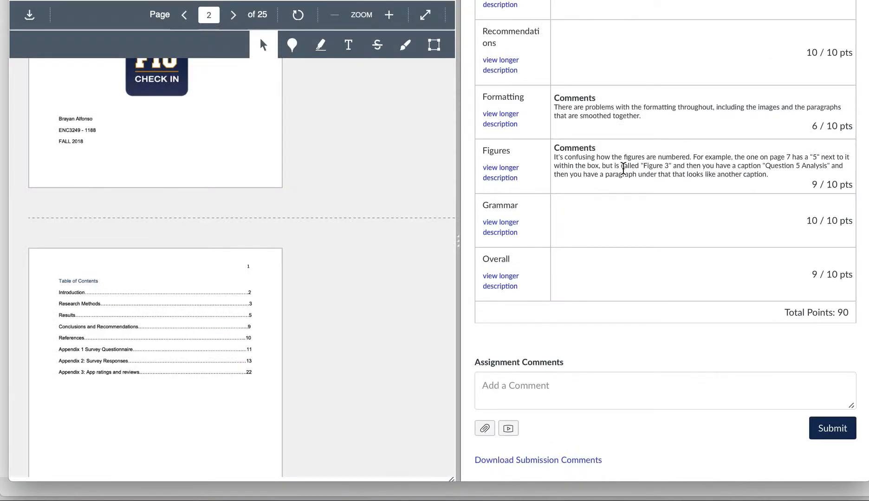
scroll(622, 168, "up", 10)
left_click(520, 187)
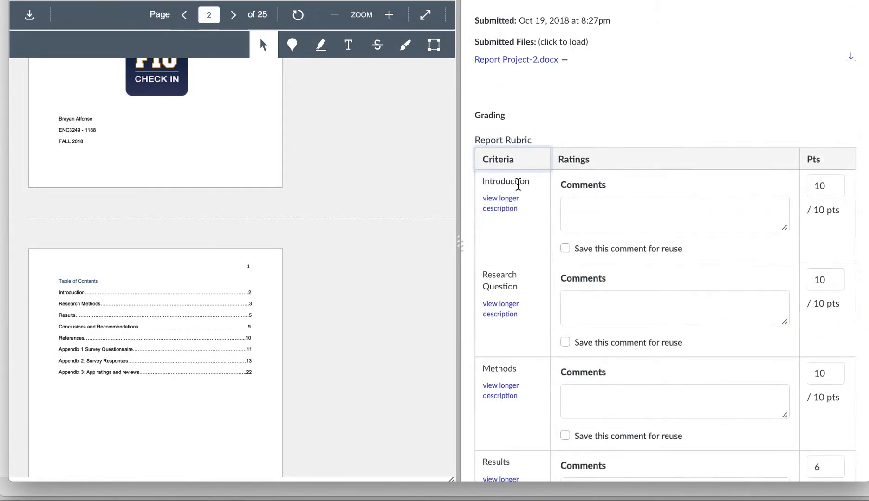
scroll(584, 271, "down", 2)
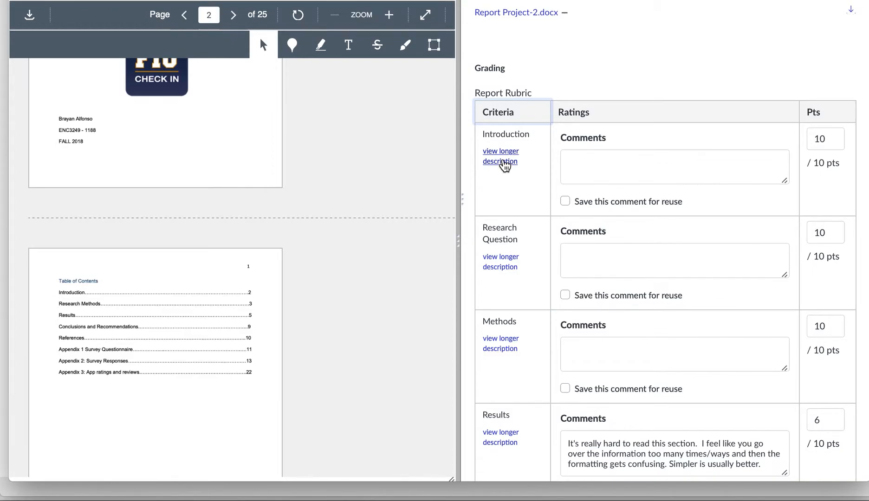
left_click(699, 166)
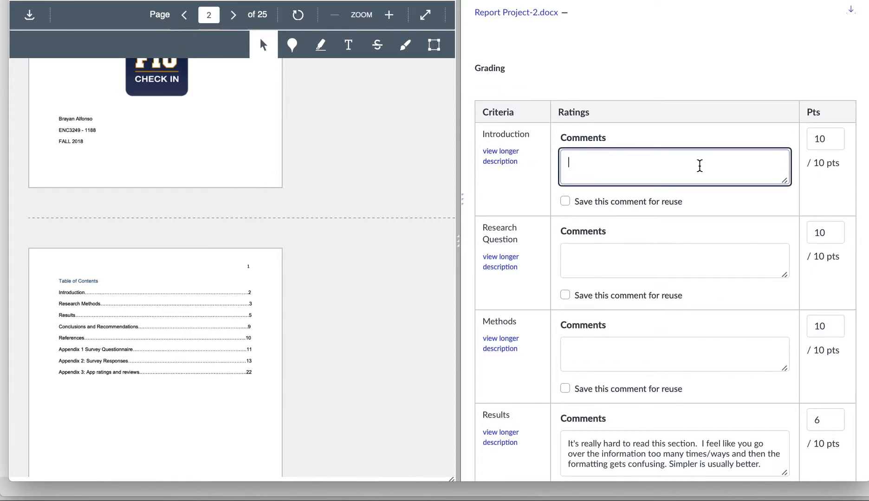
type("comments...")
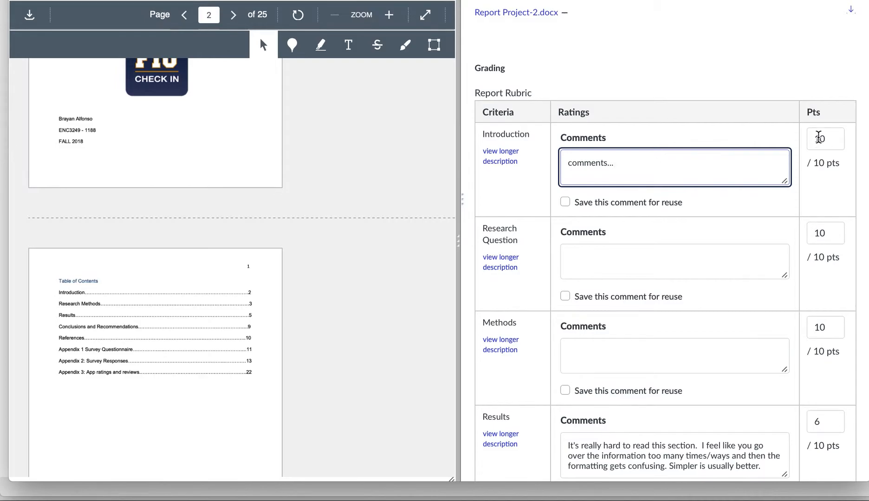
scroll(829, 161, "down", 2)
scroll(829, 160, "down", 2)
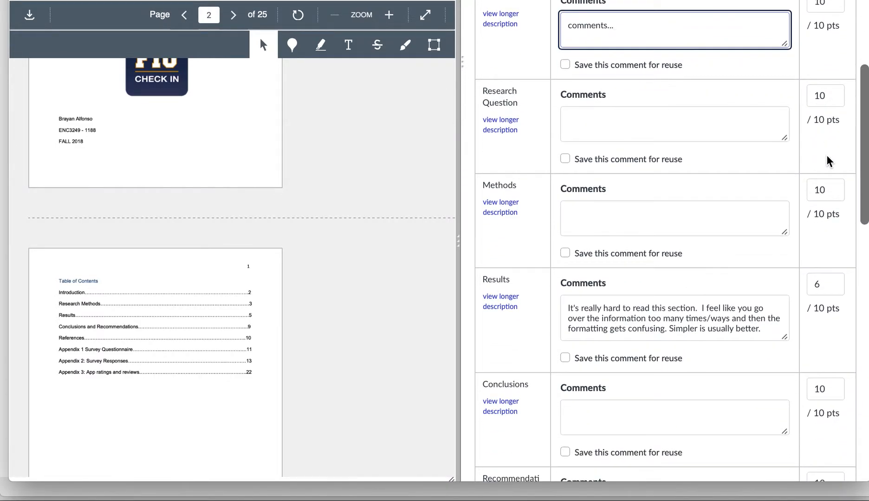
scroll(789, 257, "down", 1)
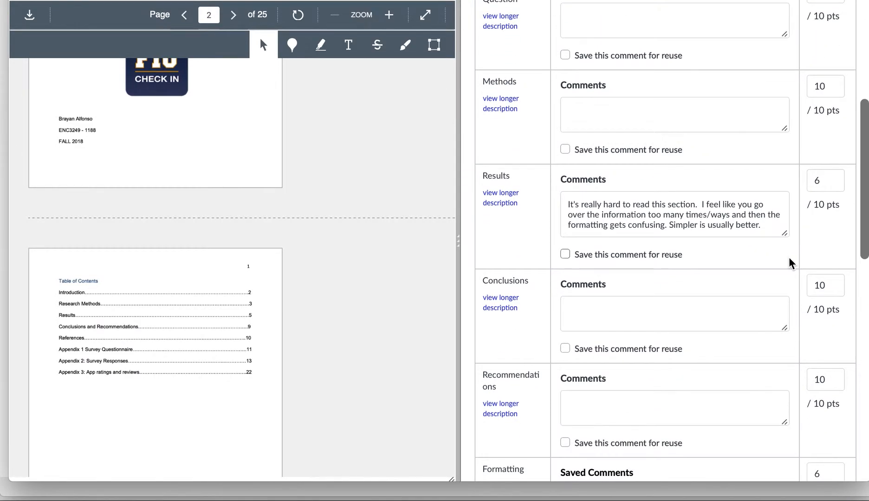
scroll(789, 258, "down", 2)
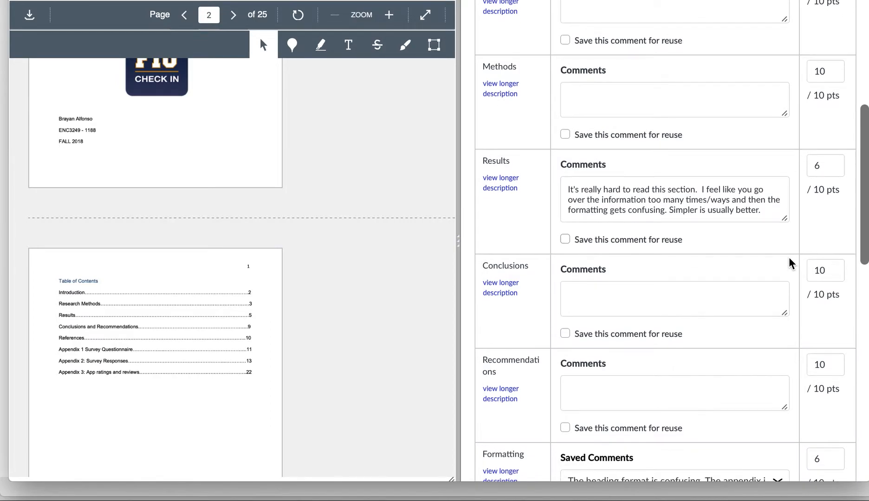
scroll(790, 261, "down", 3)
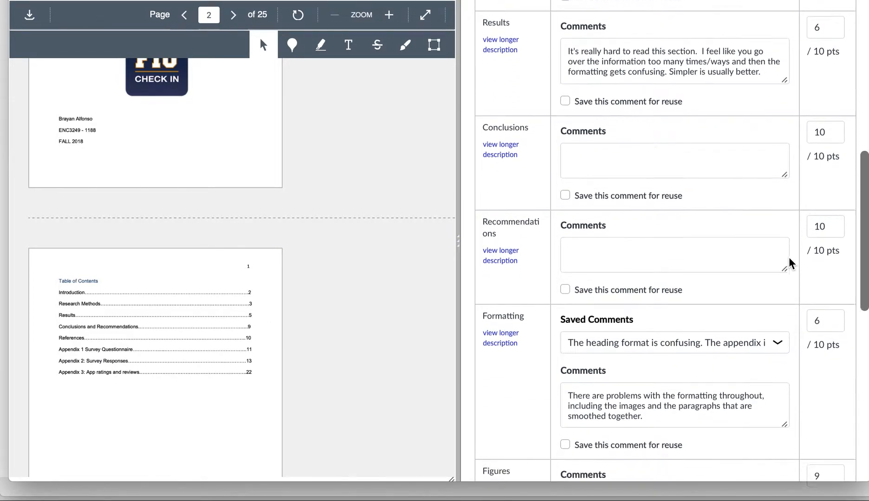
scroll(789, 260, "down", 2)
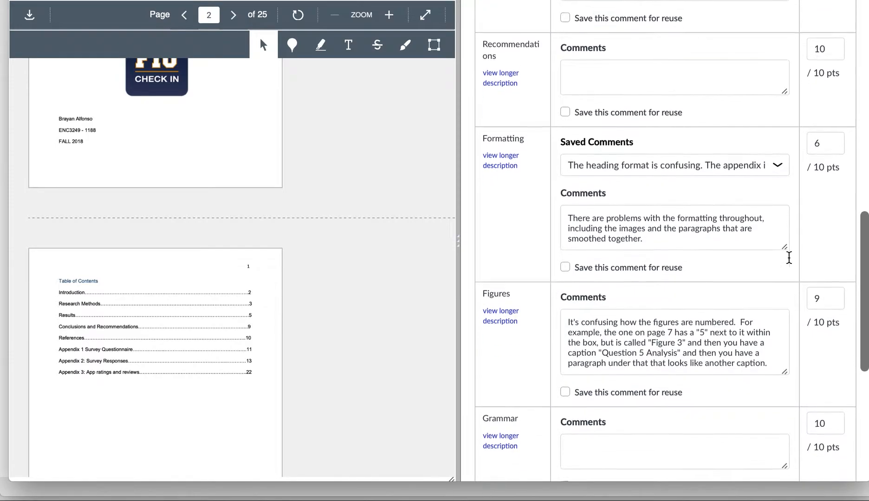
scroll(672, 247, "down", 3)
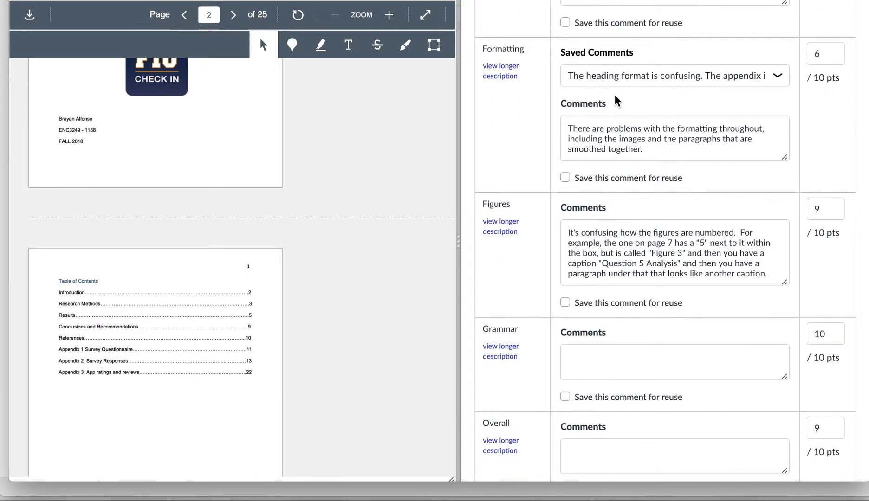
Save the Formatting comment for reuse and apply the saved heading-and-appendix note.
left_click(565, 178)
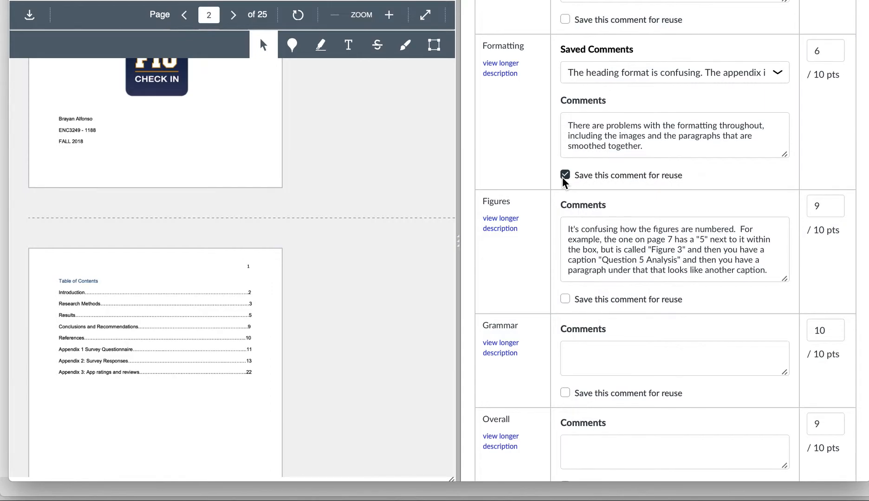
double_click(617, 76)
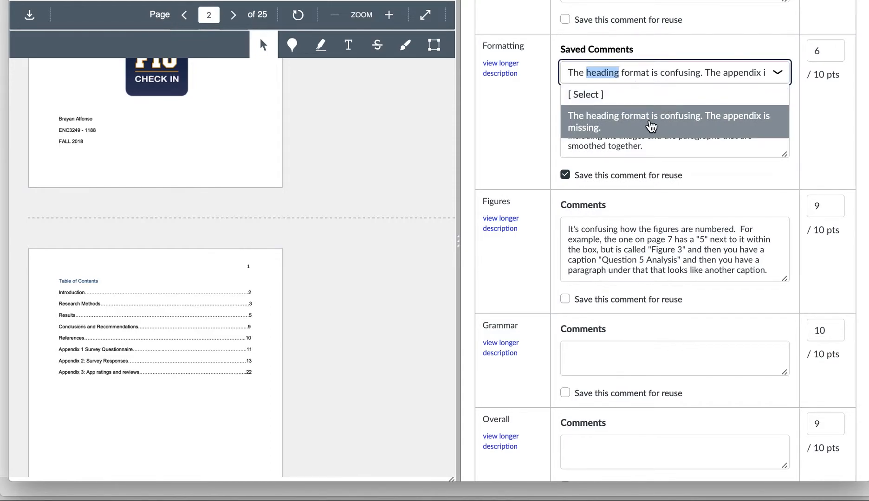
left_click(650, 126)
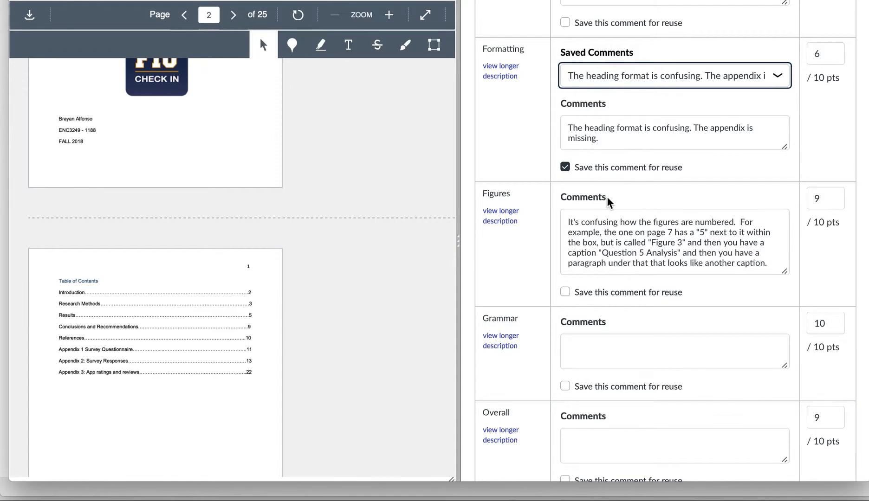
scroll(608, 200, "down", 1)
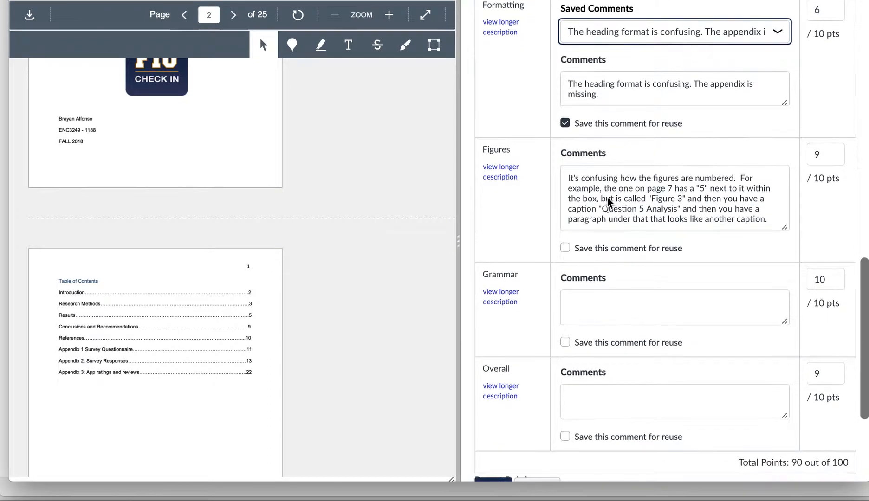
scroll(608, 201, "down", 4)
scroll(607, 197, "up", 15)
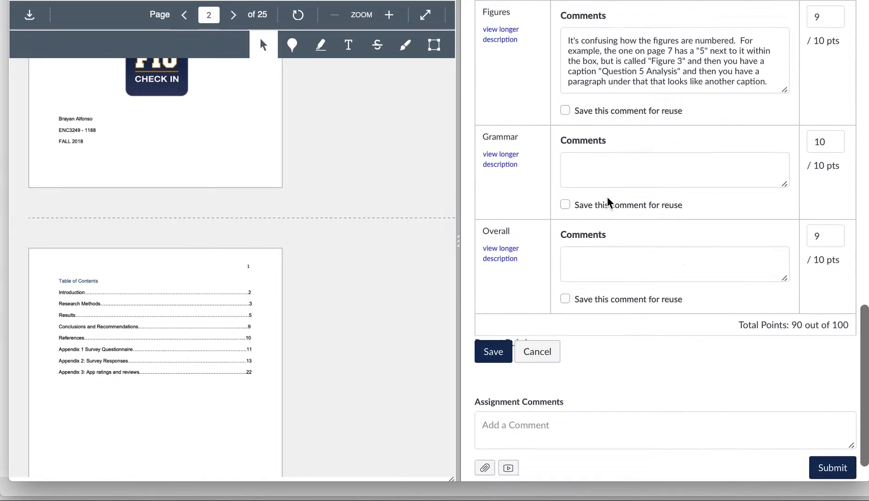
scroll(607, 201, "up", 1)
scroll(608, 197, "down", 3)
scroll(819, 317, "down", 7)
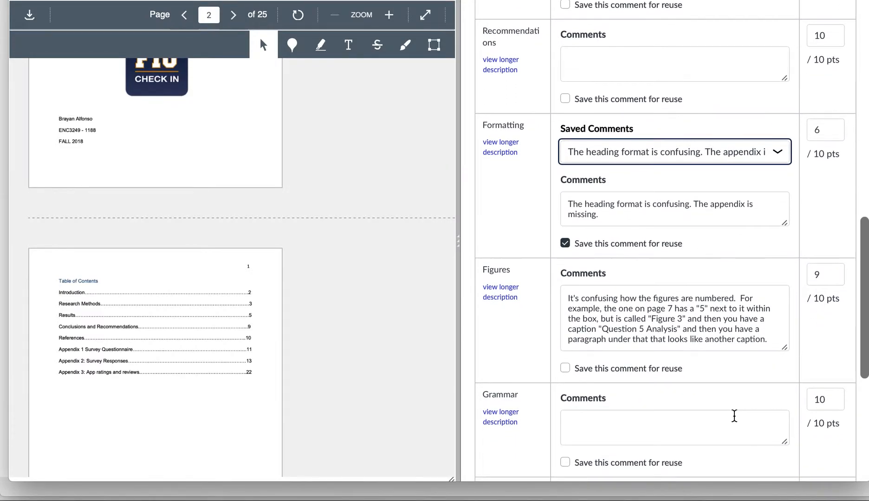
scroll(733, 415, "down", 7)
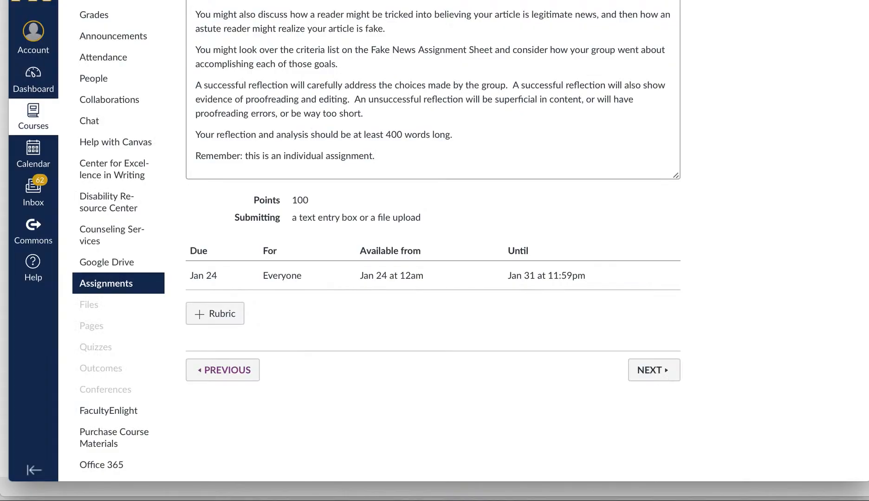
scroll(622, 248, "up", 3)
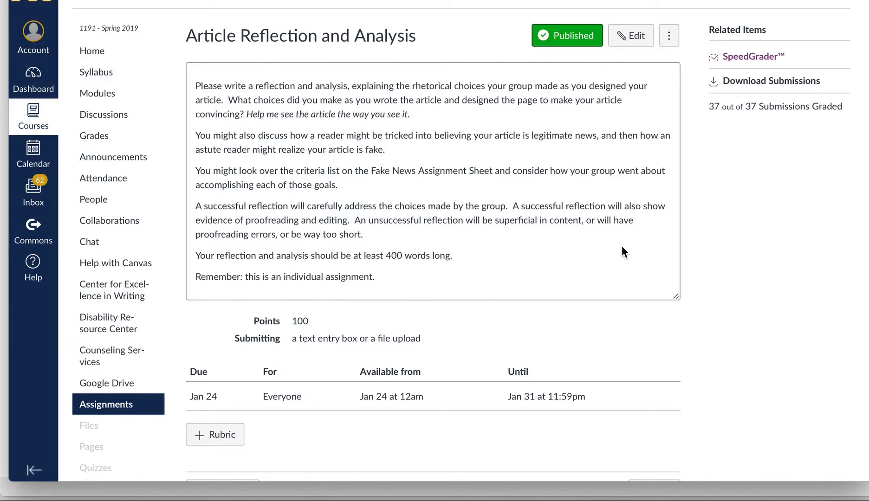
scroll(622, 246, "down", 2)
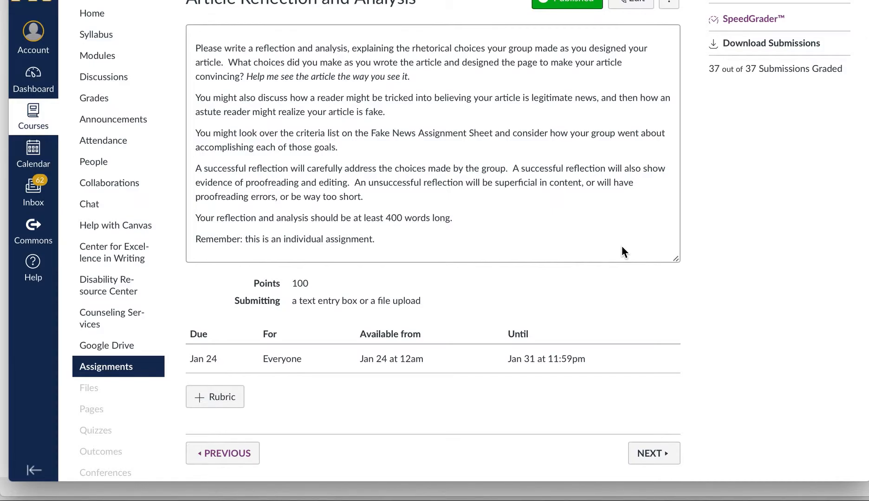
scroll(622, 247, "up", 2)
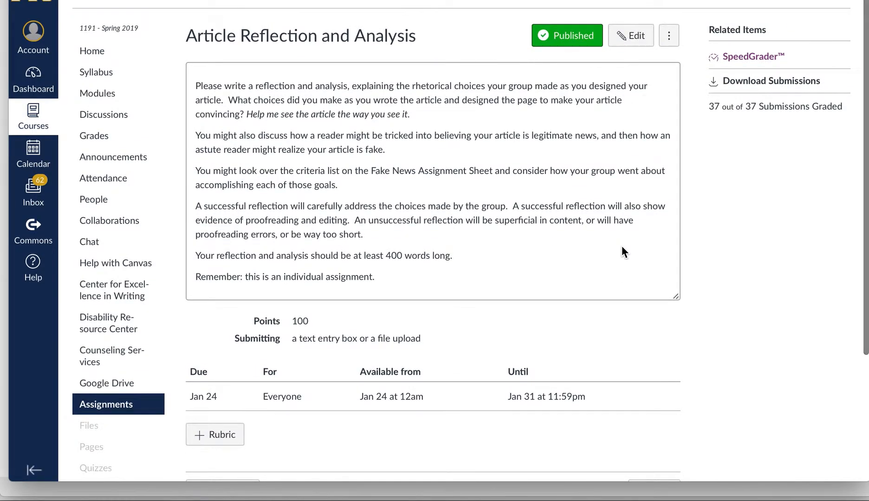
scroll(621, 246, "down", 1)
scroll(622, 247, "down", 2)
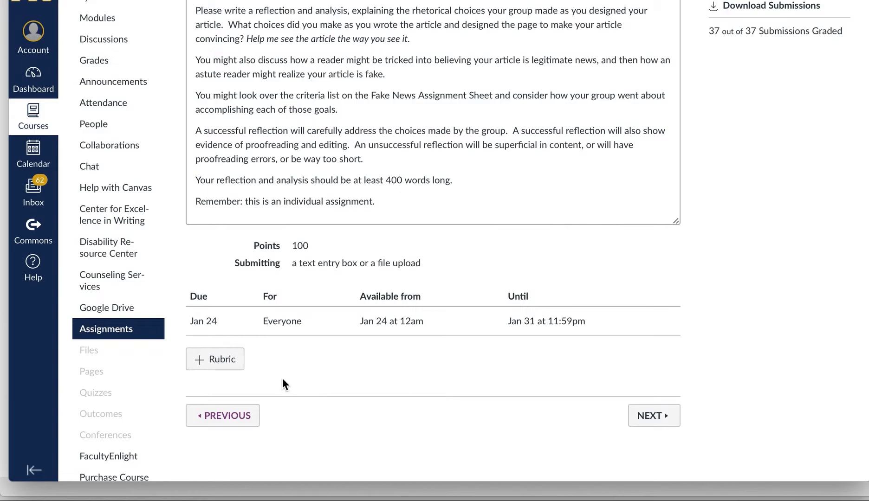
scroll(282, 382, "up", 3)
scroll(282, 378, "down", 2)
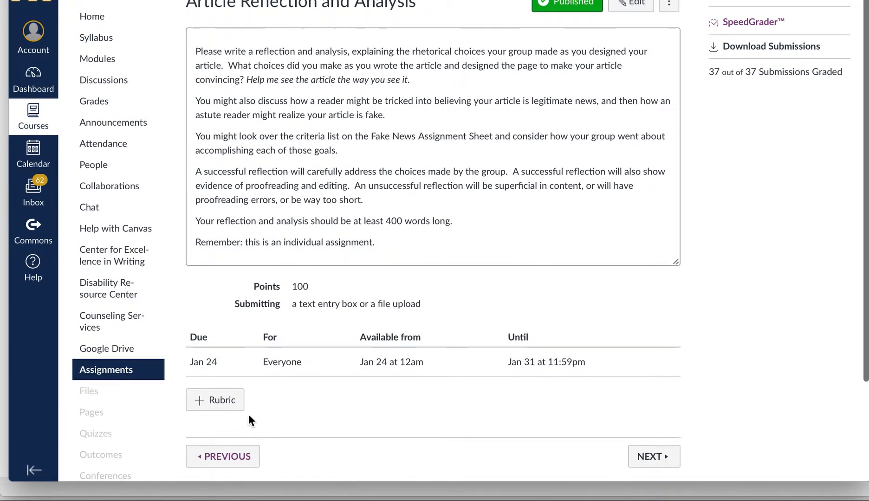
scroll(246, 414, "down", 2)
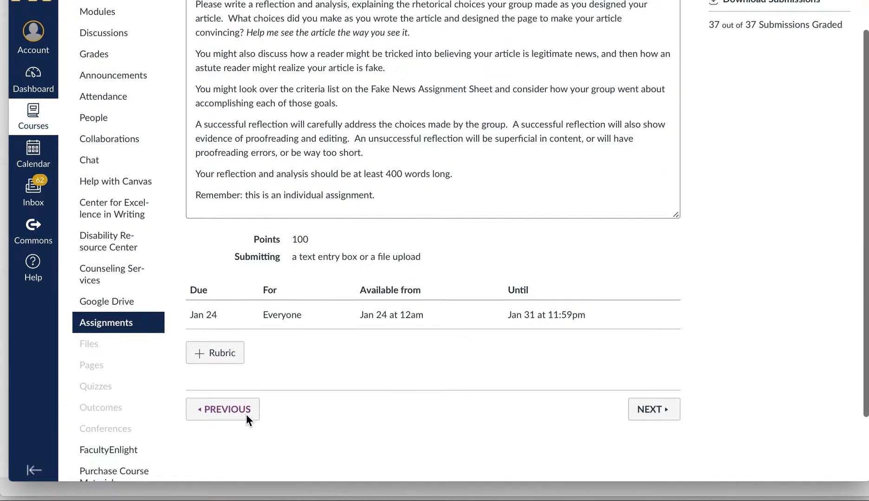
Open Find a Rubric and browse the rubrics of the writing courses.
left_click(223, 359)
scroll(349, 386, "down", 2)
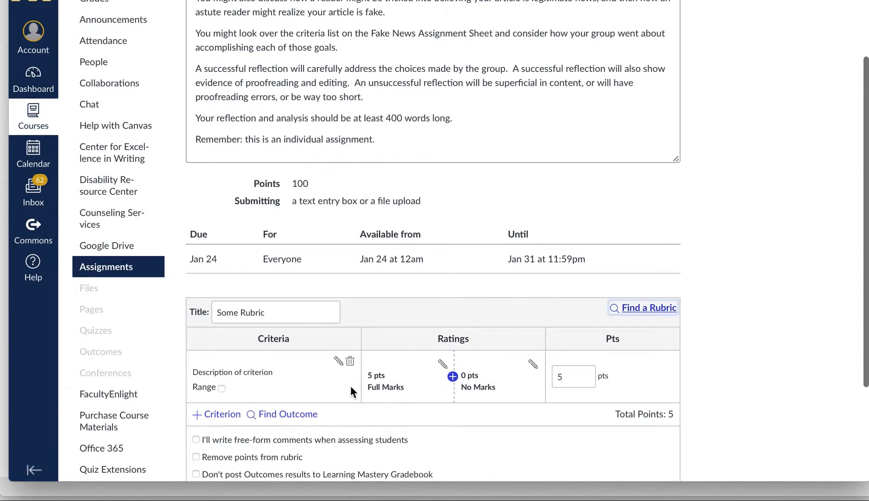
left_click(643, 306)
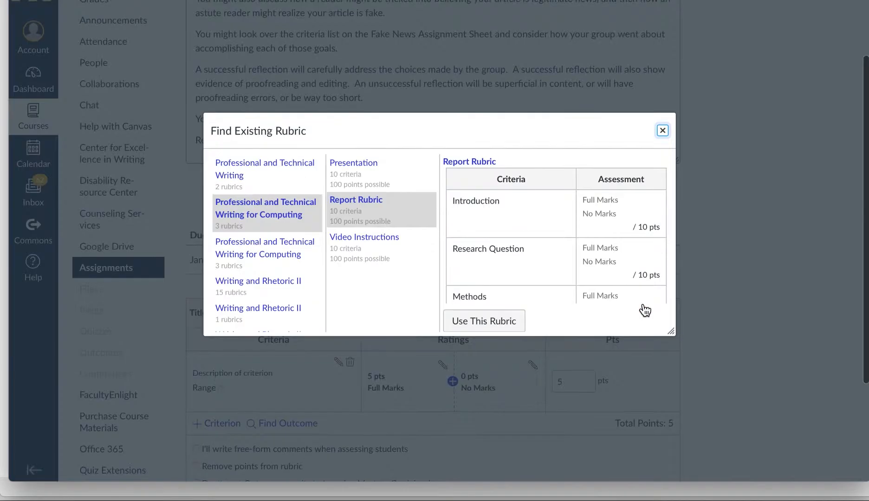
left_click(274, 168)
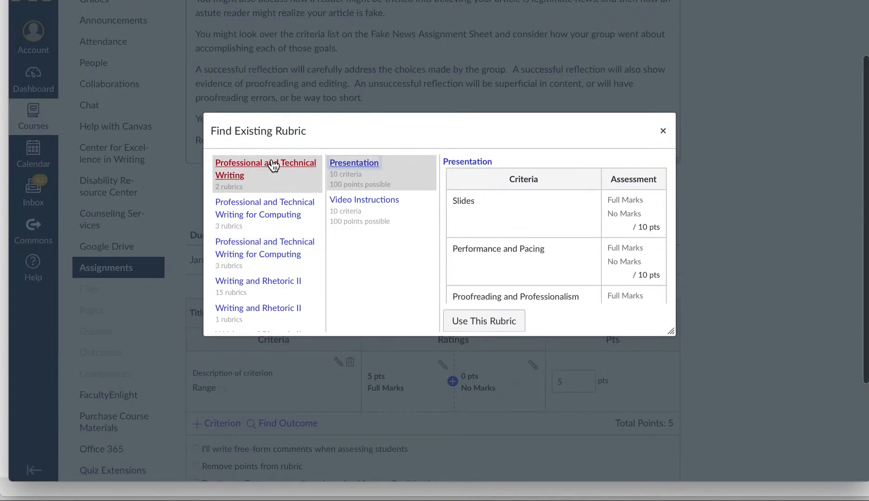
left_click(260, 226)
left_click(258, 264)
left_click(258, 282)
scroll(258, 284, "down", 1)
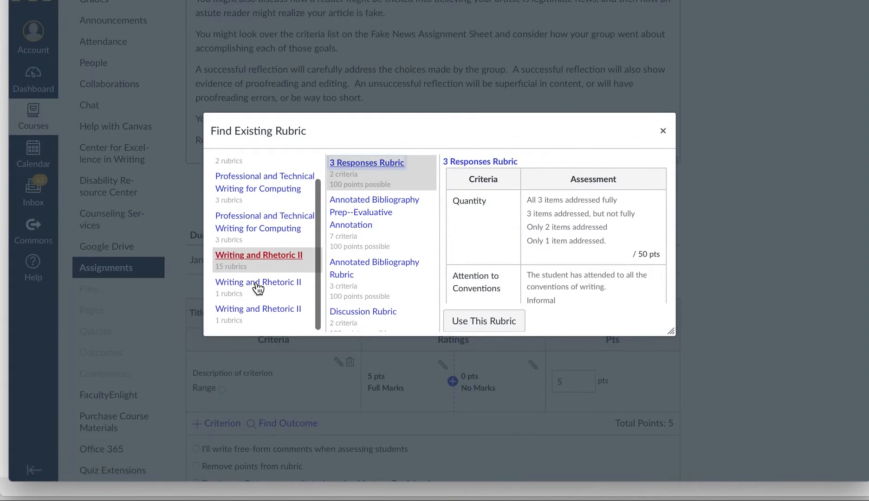
left_click(258, 287)
left_click(258, 316)
scroll(260, 260, "up", 1)
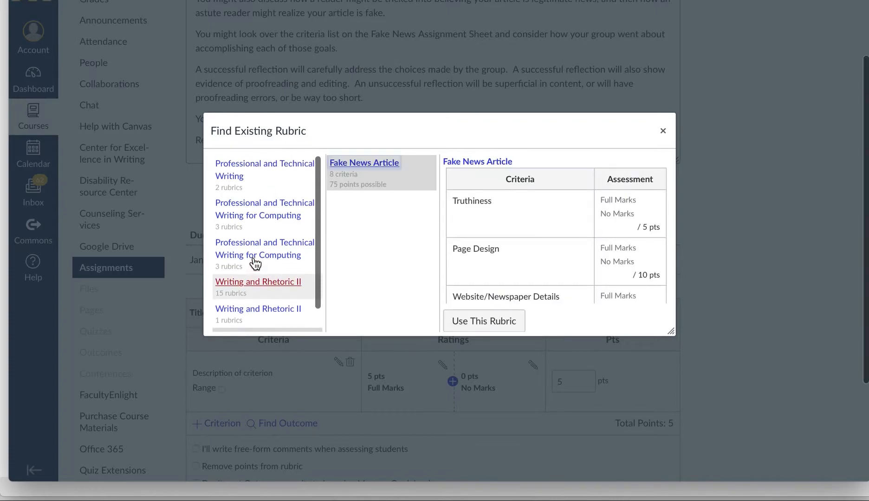
Choose the Computing course's Report Rubric and use it for this assignment.
left_click(261, 226)
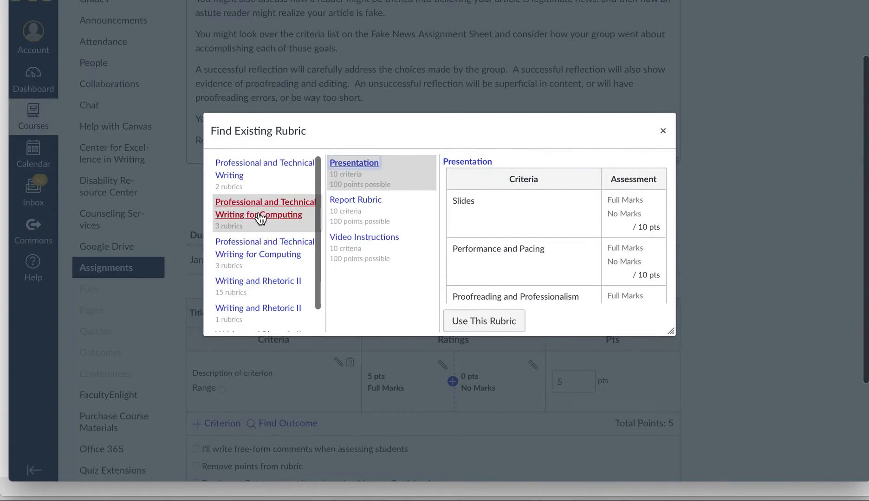
left_click(351, 223)
left_click(477, 330)
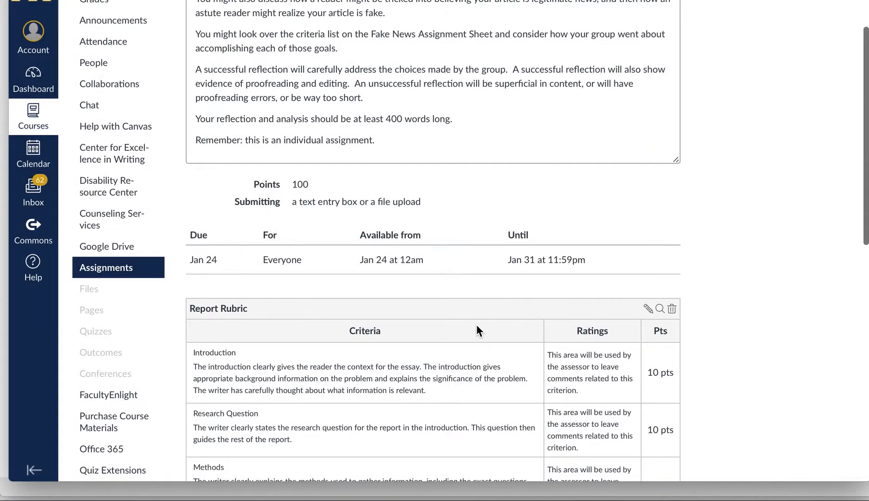
Scroll through the attached Report Rubric to review its ten 10-point criteria.
scroll(477, 325, "down", 2)
scroll(477, 325, "up", 4)
scroll(477, 325, "down", 8)
scroll(477, 326, "down", 6)
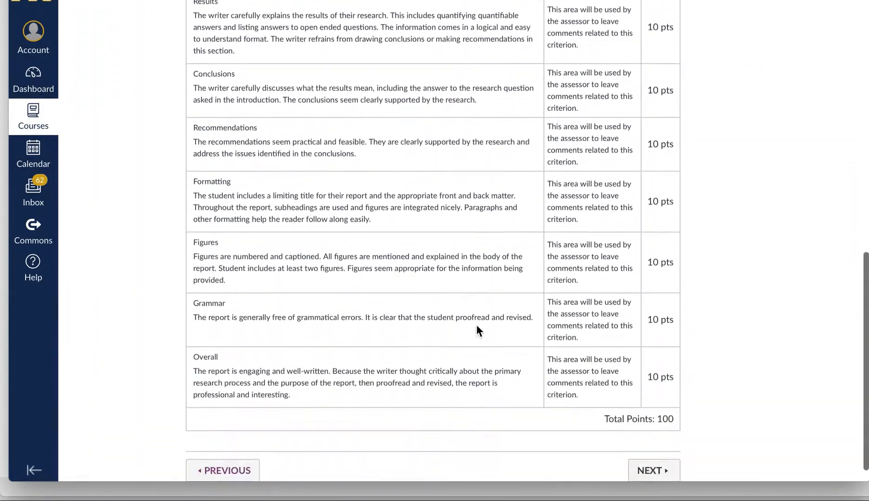
scroll(477, 326, "up", 2)
scroll(477, 326, "up", 5)
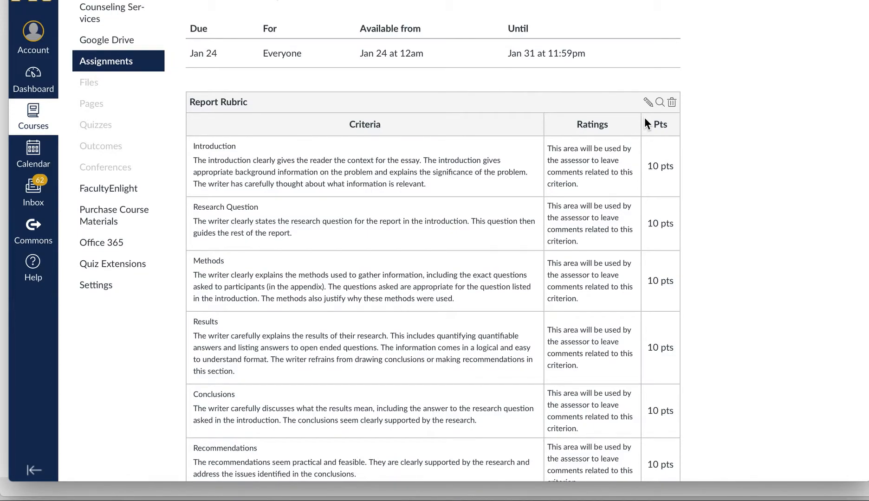
scroll(645, 118, "up", 1)
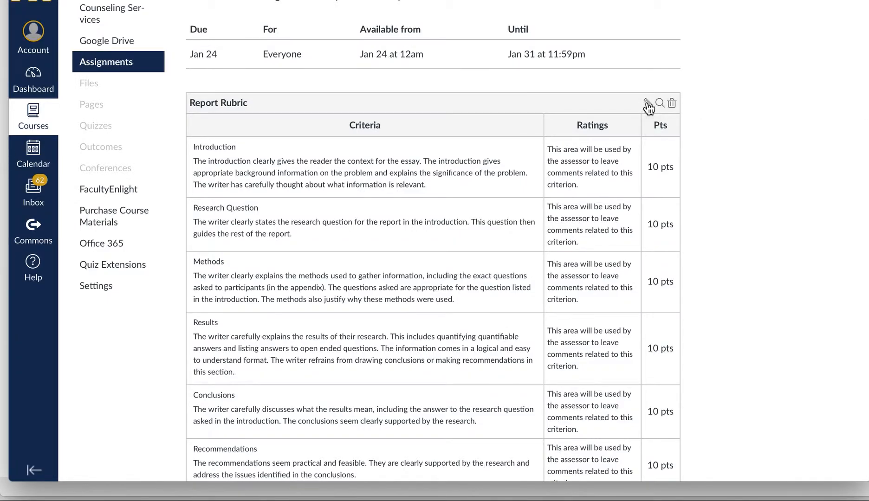
Edit the attached Report Rubric and turn on 'Use this rubric for assignment grading'.
left_click(647, 104)
scroll(545, 181, "down", 1)
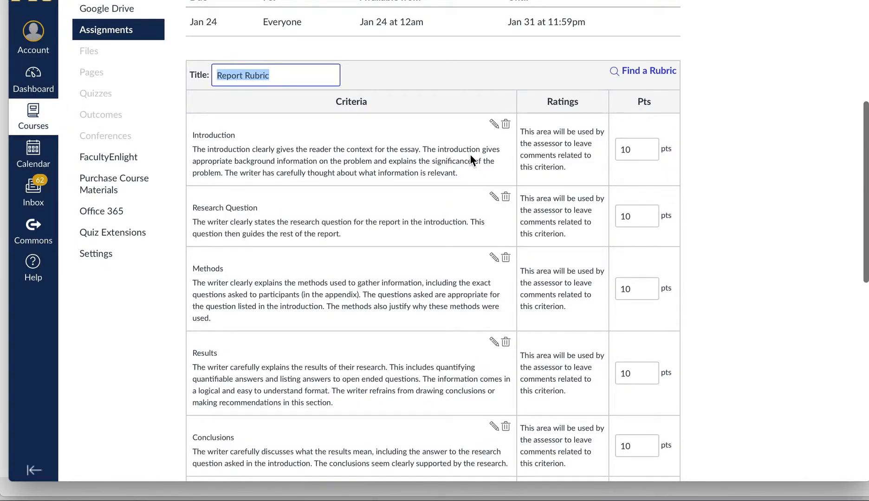
scroll(467, 157, "down", 1)
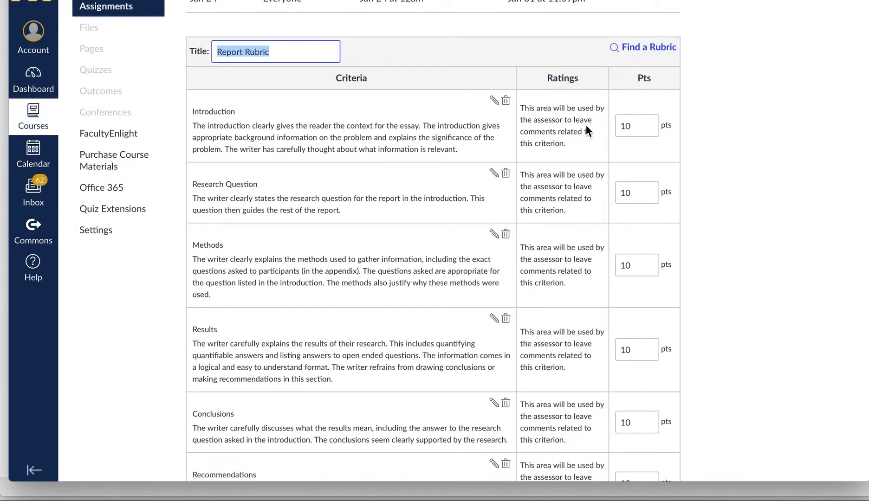
scroll(586, 125, "down", 3)
scroll(585, 125, "down", 7)
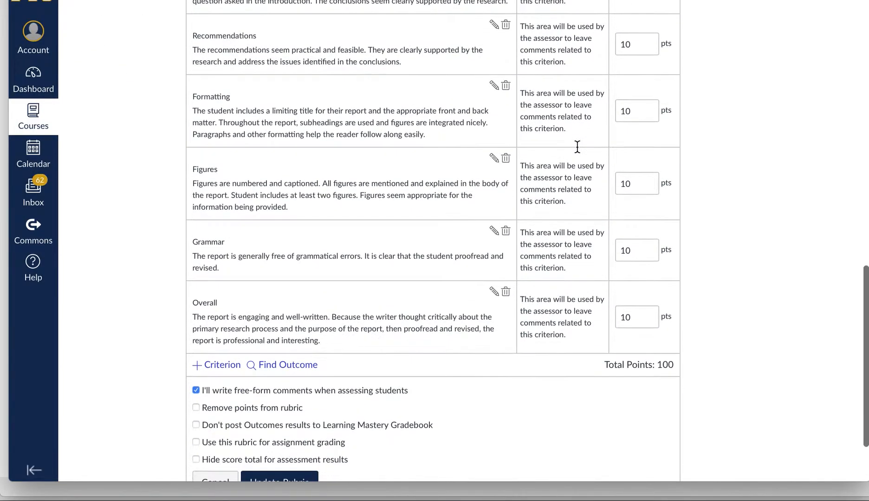
scroll(576, 146, "down", 4)
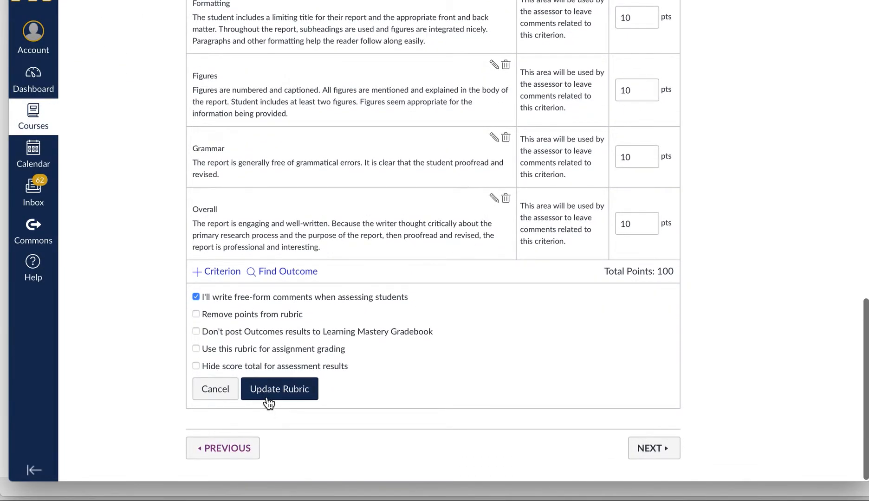
left_click(196, 352)
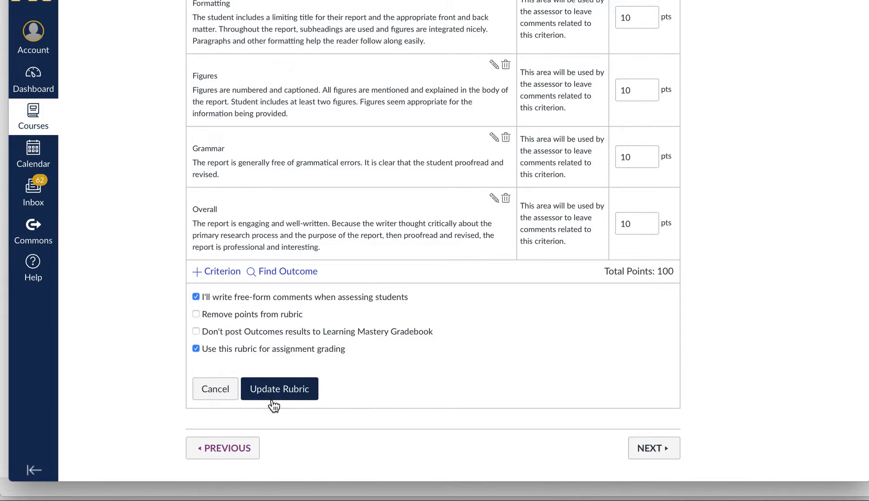
scroll(274, 406, "up", 20)
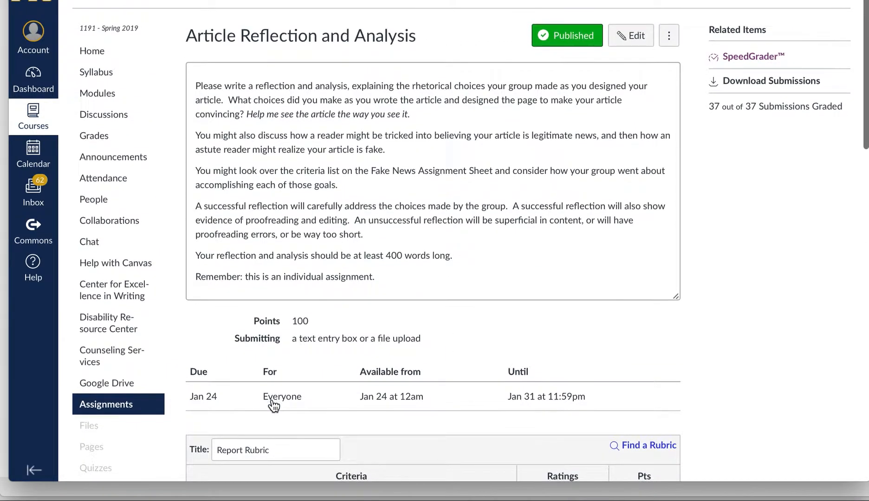